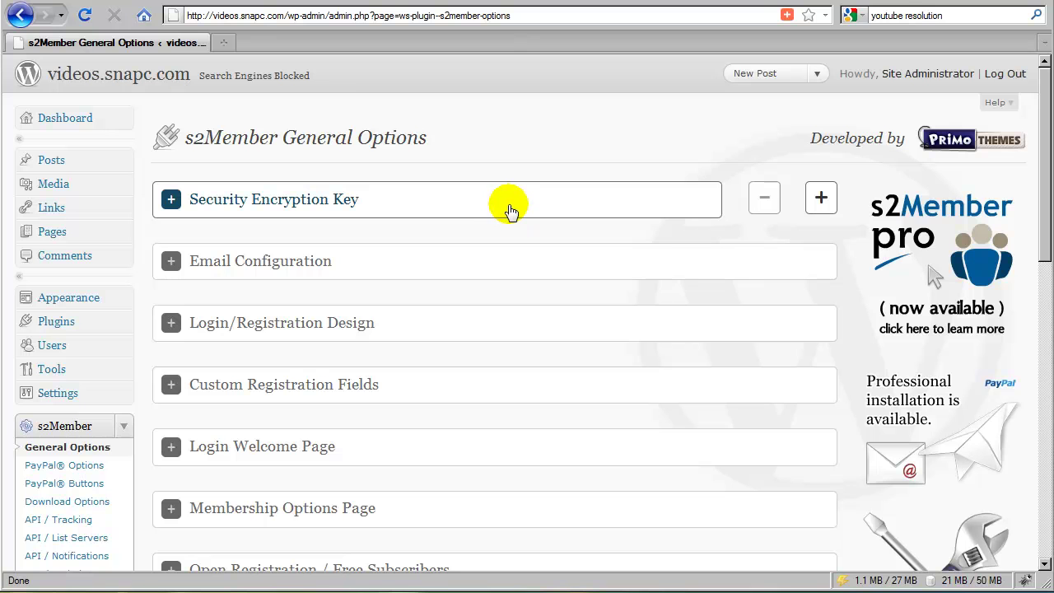
# Auto-generate a Security Encryption Key for the s2Member installation and collapse its section
pyautogui.click(511, 211)
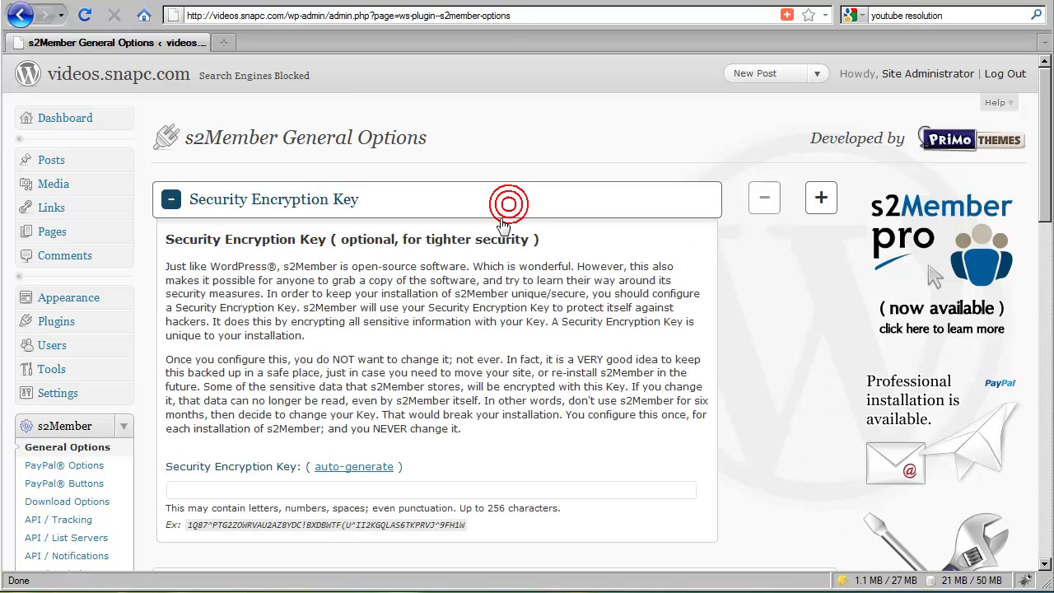
pyautogui.scroll(-2, 461, 264)
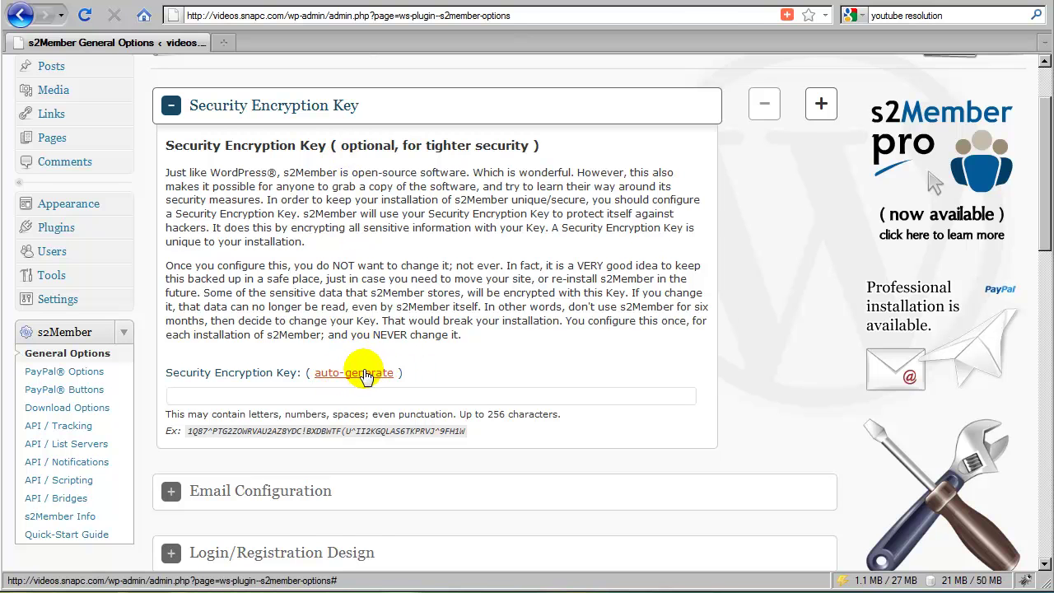
pyautogui.click(362, 375)
pyautogui.scroll(-2, 403, 383)
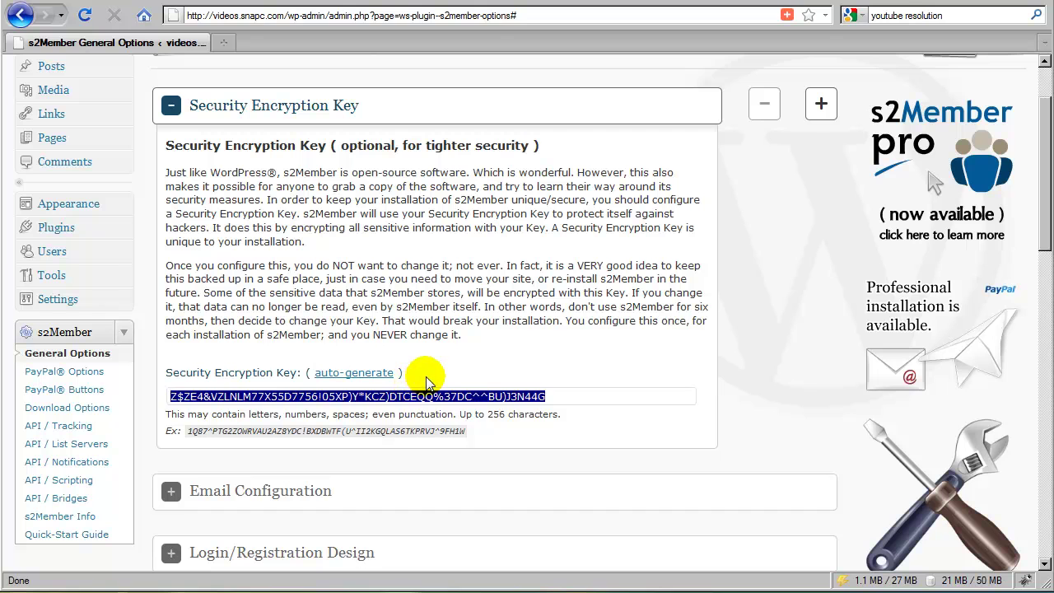
pyautogui.click(420, 375)
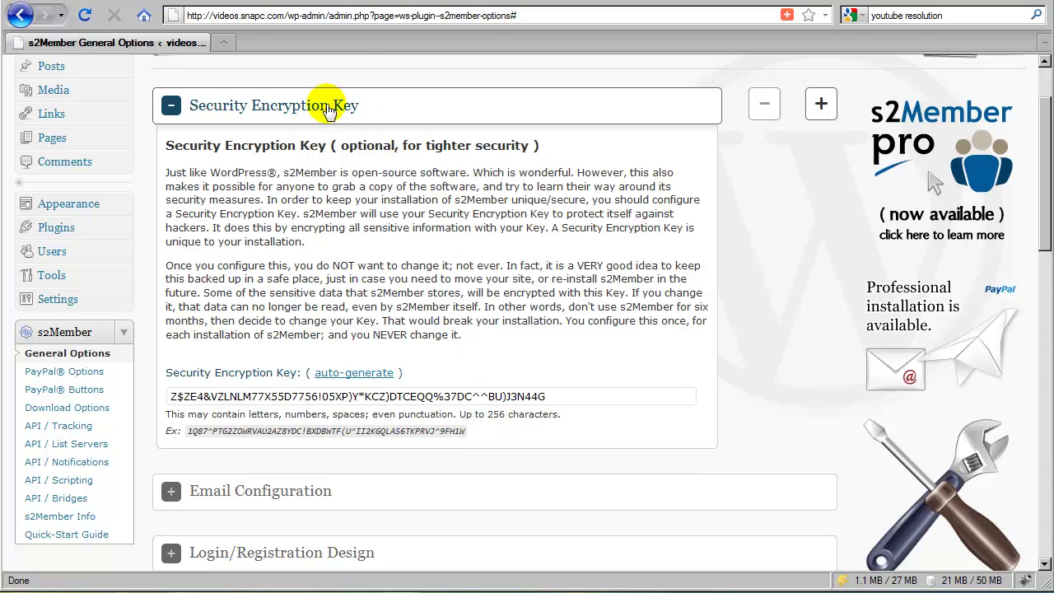
pyautogui.click(327, 107)
# In Email Configuration, replace the part before the @ in the EMail From Address with "support" and collapse the section
pyautogui.click(293, 169)
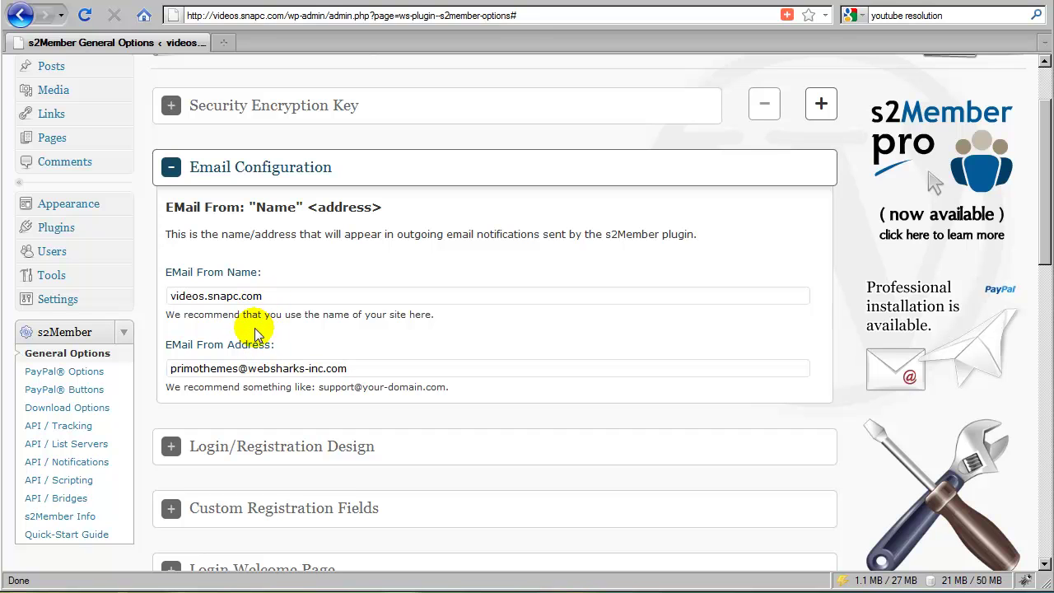
pyautogui.click(125, 303)
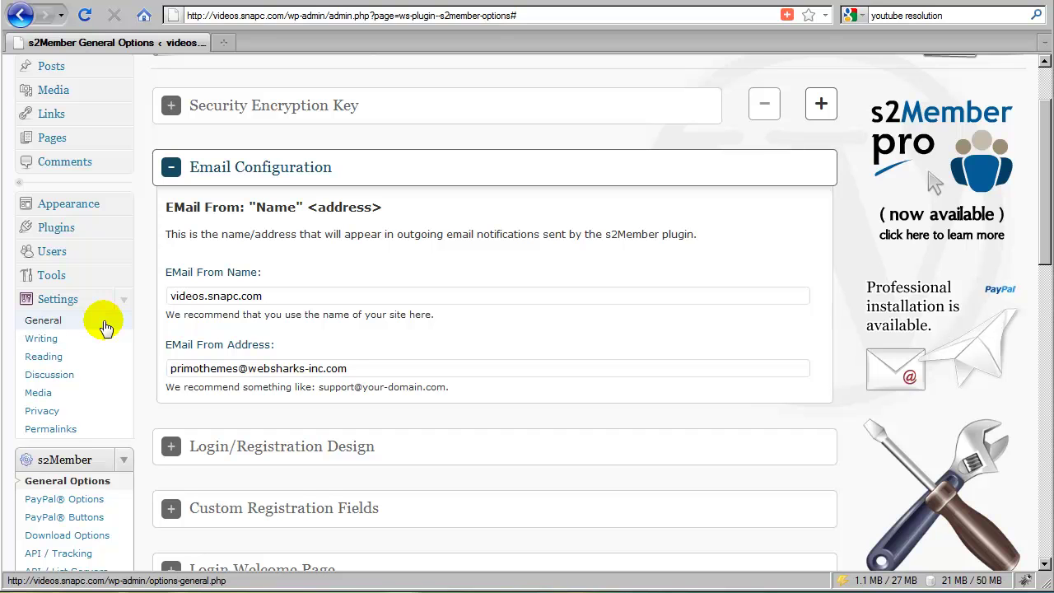
pyautogui.click(123, 300)
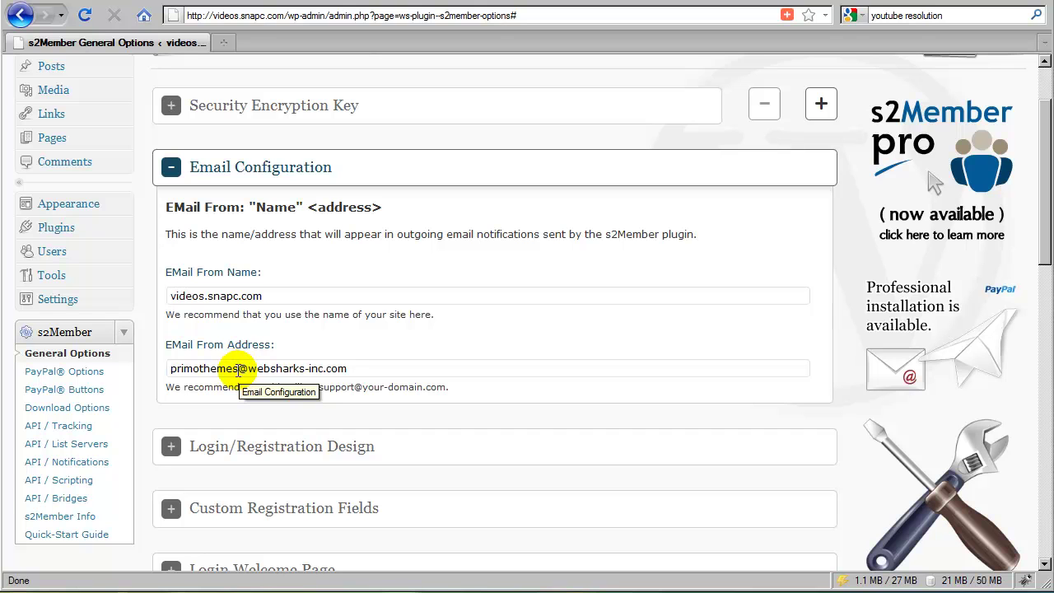
pyautogui.moveTo(239, 370); pyautogui.dragTo(168, 369)
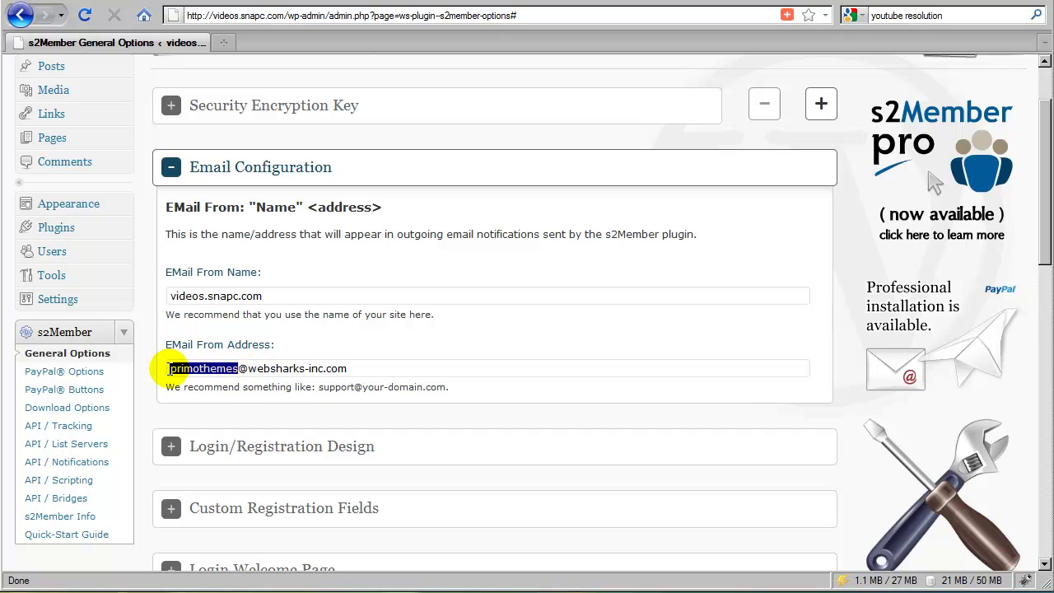
pyautogui.write('support')
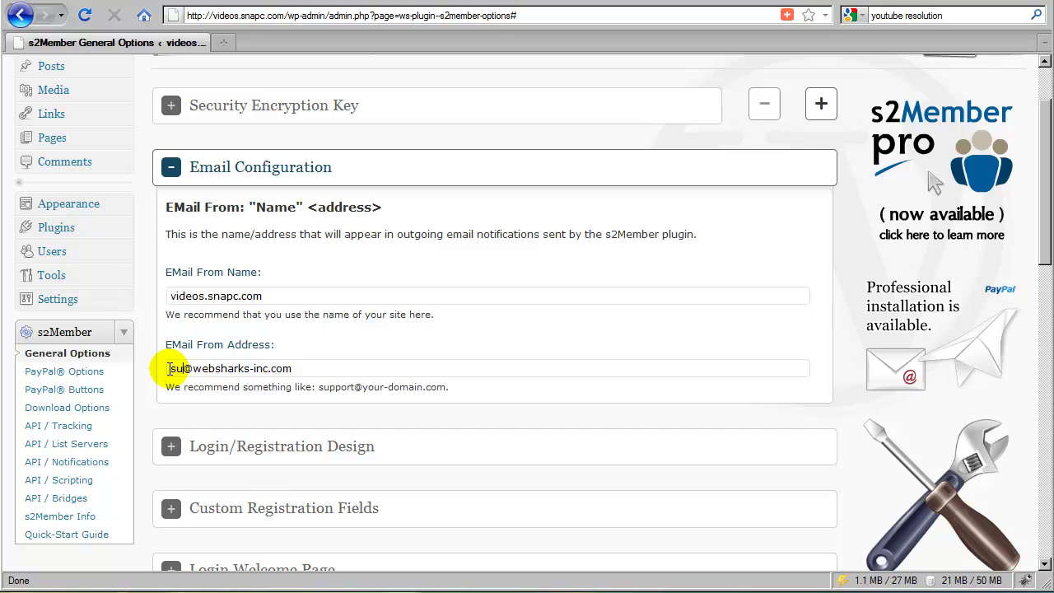
pyautogui.click(278, 336)
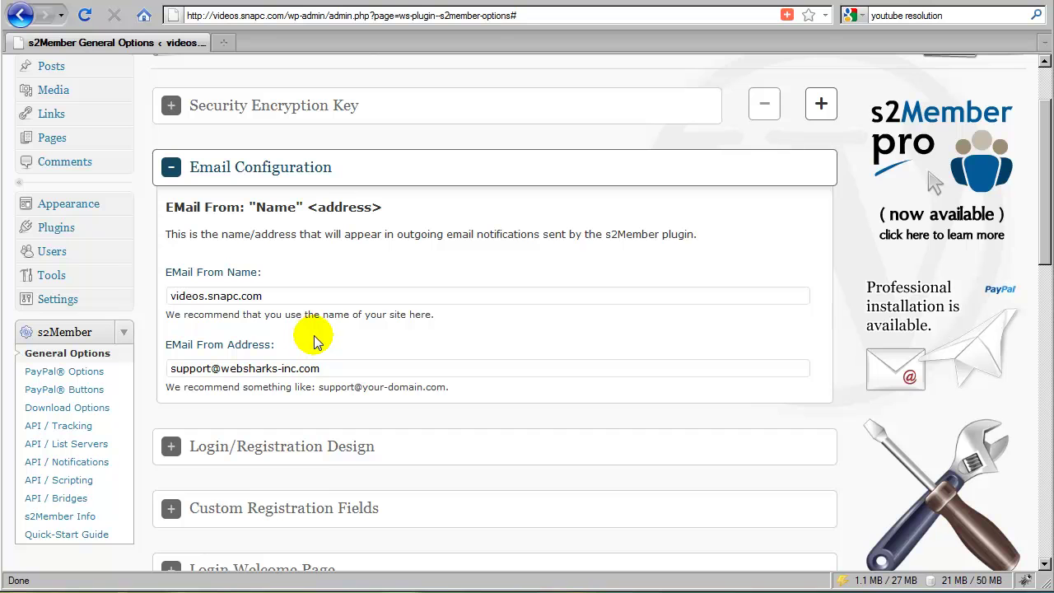
pyautogui.click(345, 175)
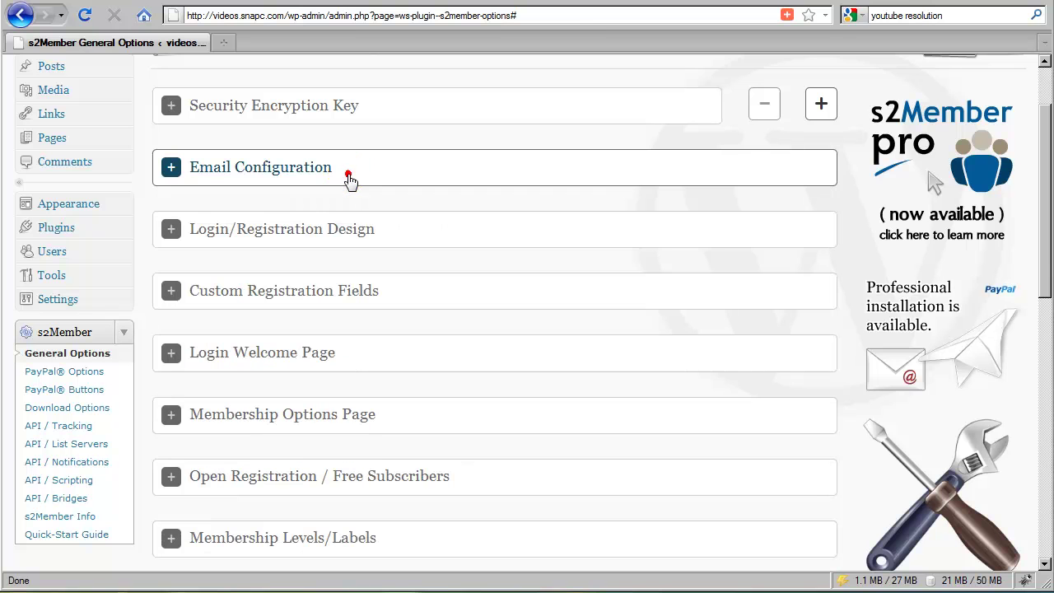
# Expand Login/Registration Design, open the linked login page in a new tab and examine the login and registration forms
pyautogui.click(305, 231)
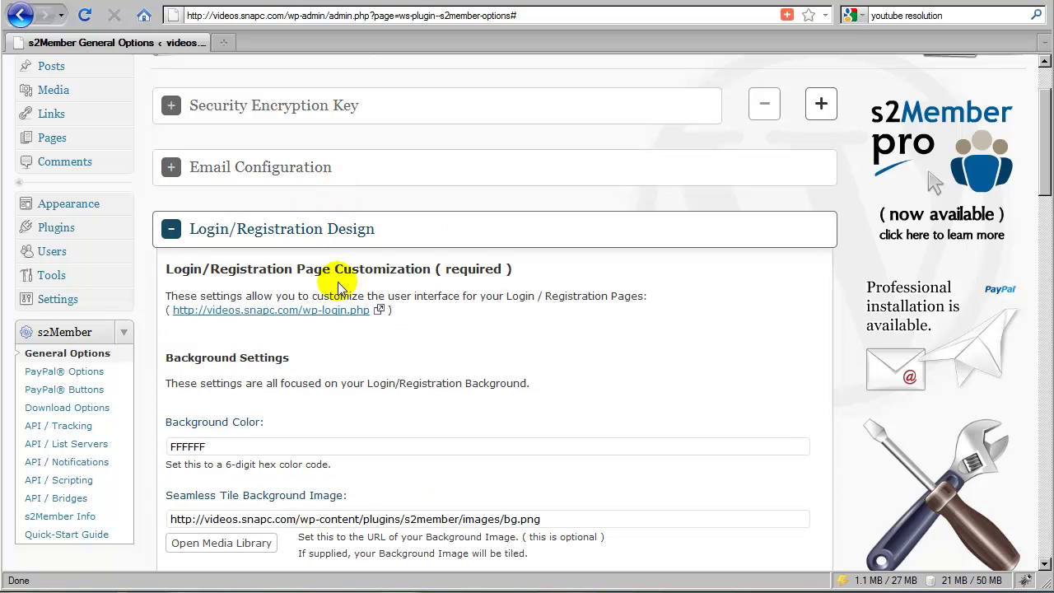
pyautogui.scroll(-2, 423, 309)
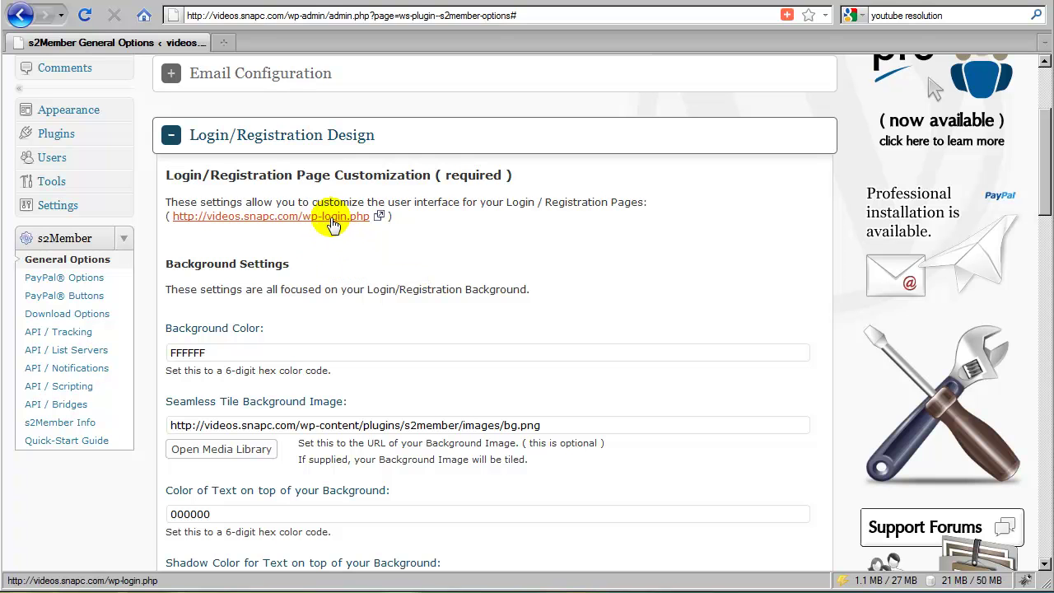
pyautogui.rightClick(334, 218)
pyautogui.click(368, 241)
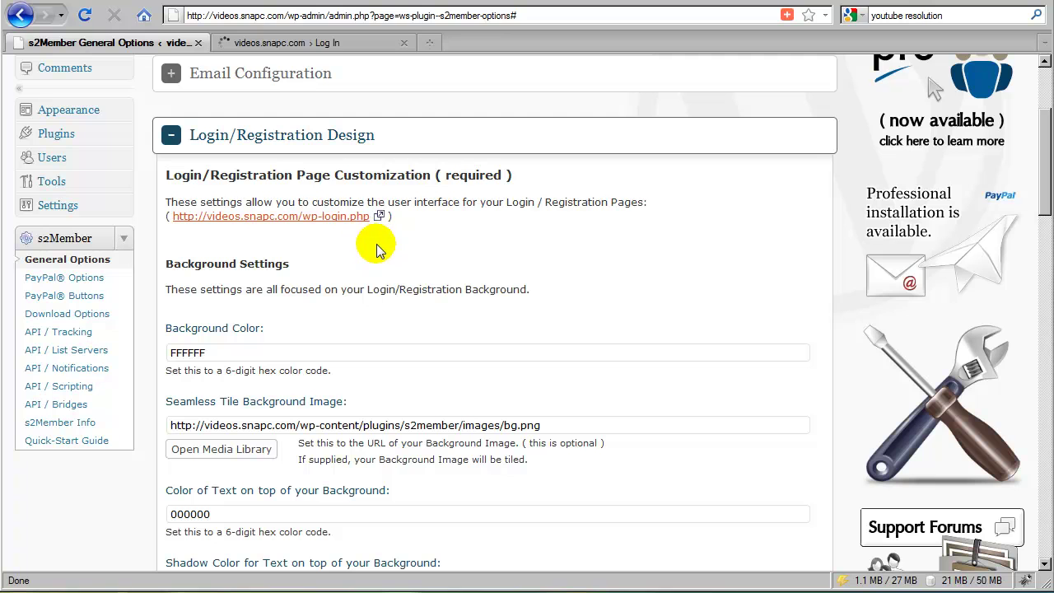
pyautogui.click(338, 42)
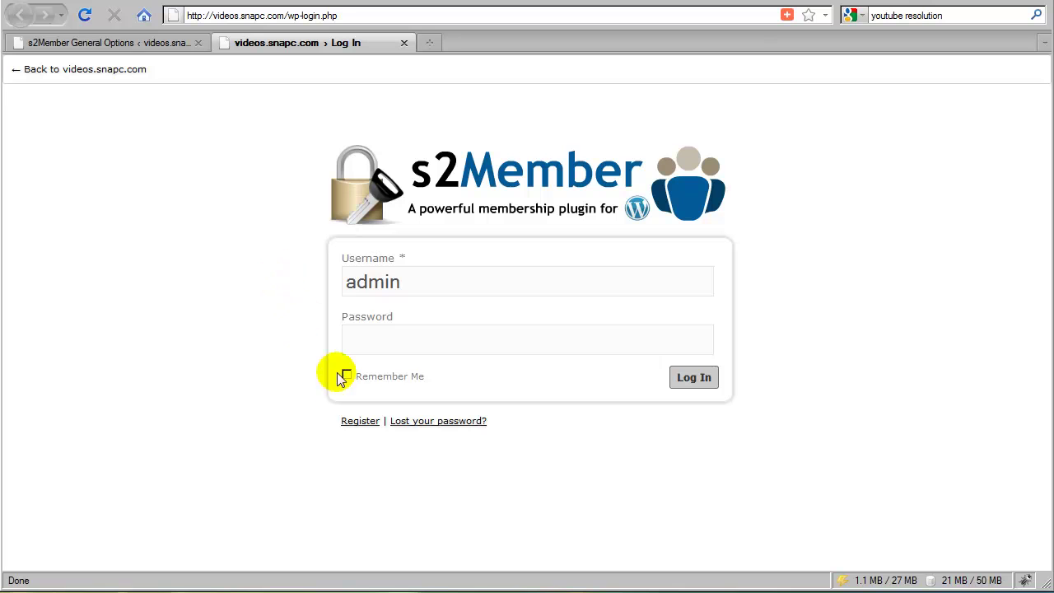
pyautogui.click(361, 423)
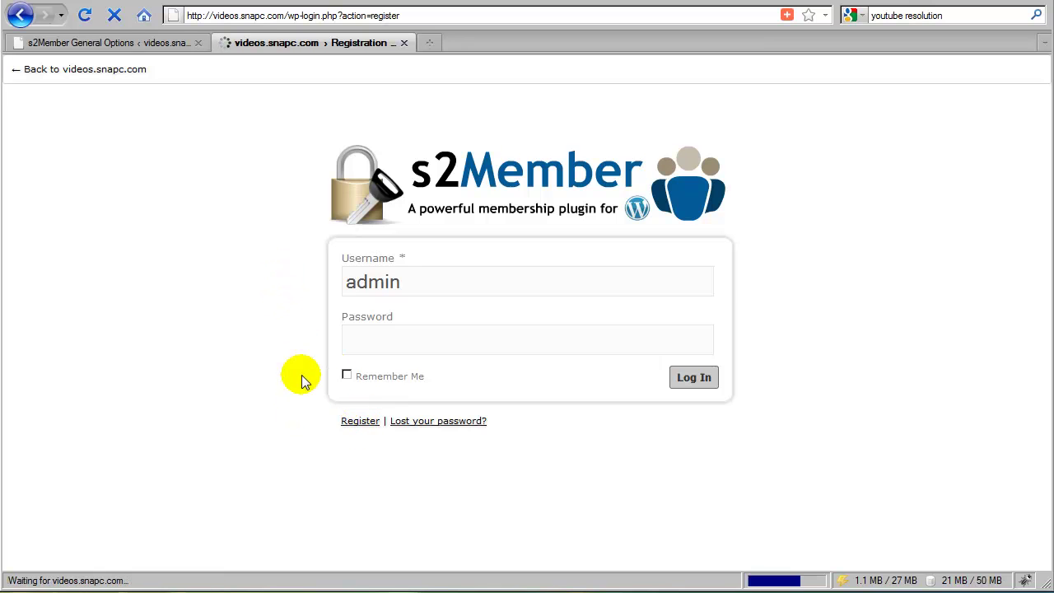
pyautogui.scroll(-2, 301, 369)
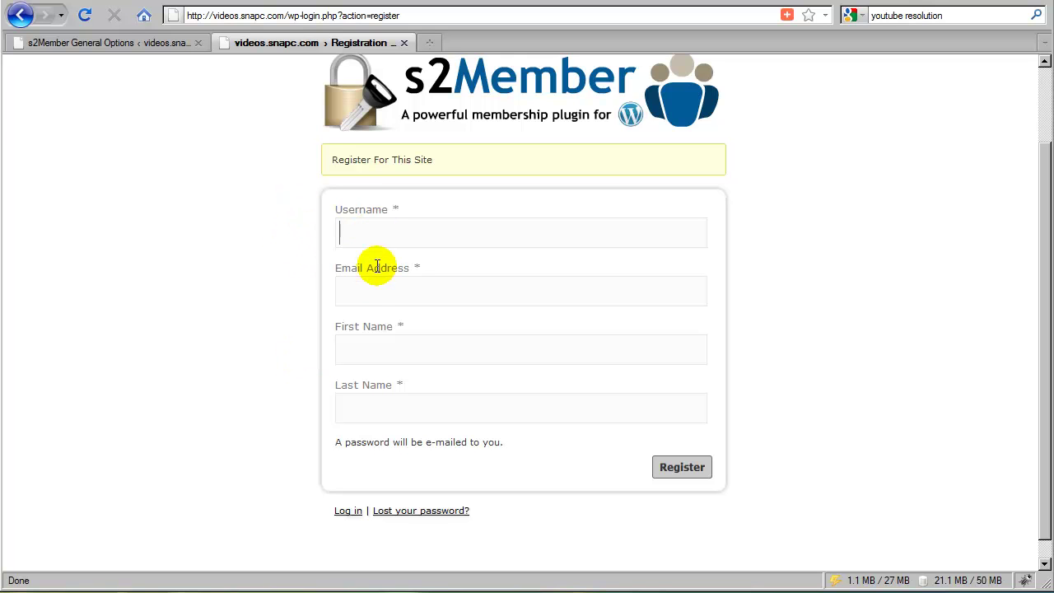
pyautogui.scroll(2, 279, 435)
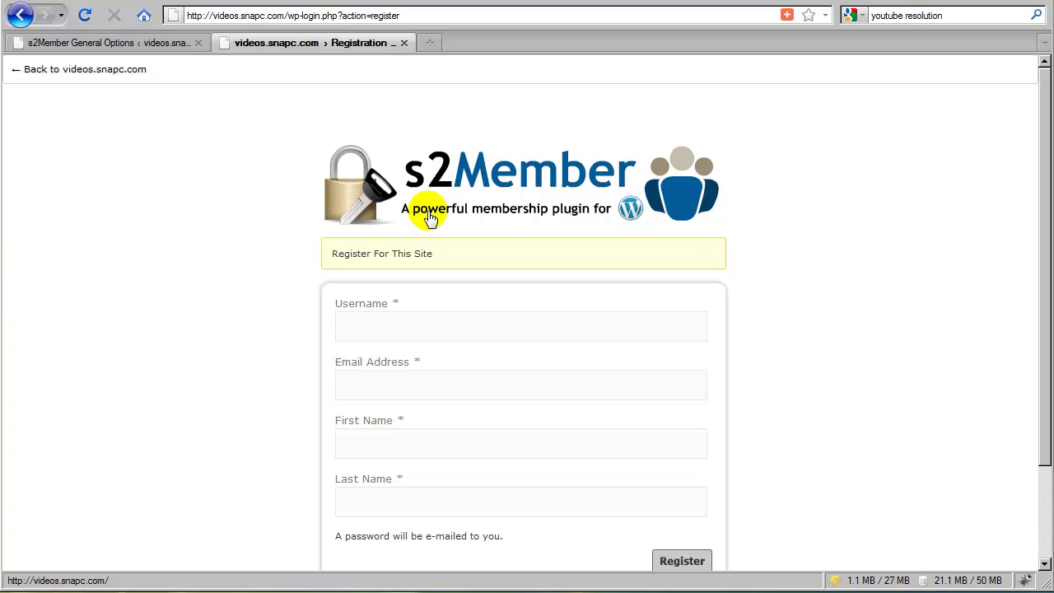
# Return to the s2Member options and review the background colour, shadow and logo image settings for the login page
pyautogui.click(170, 44)
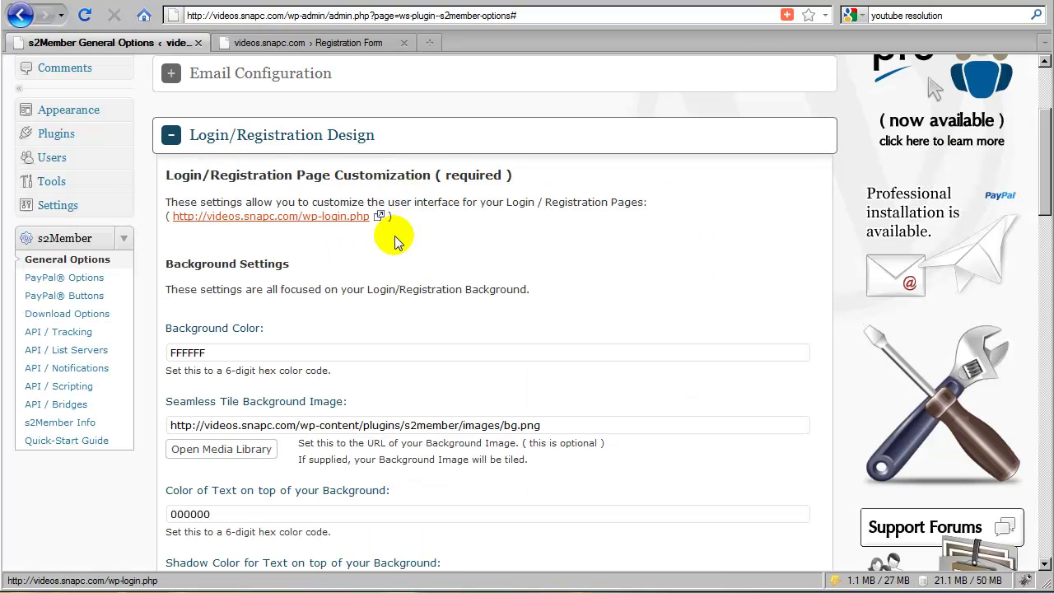
pyautogui.scroll(-2, 379, 239)
pyautogui.scroll(-2, 336, 247)
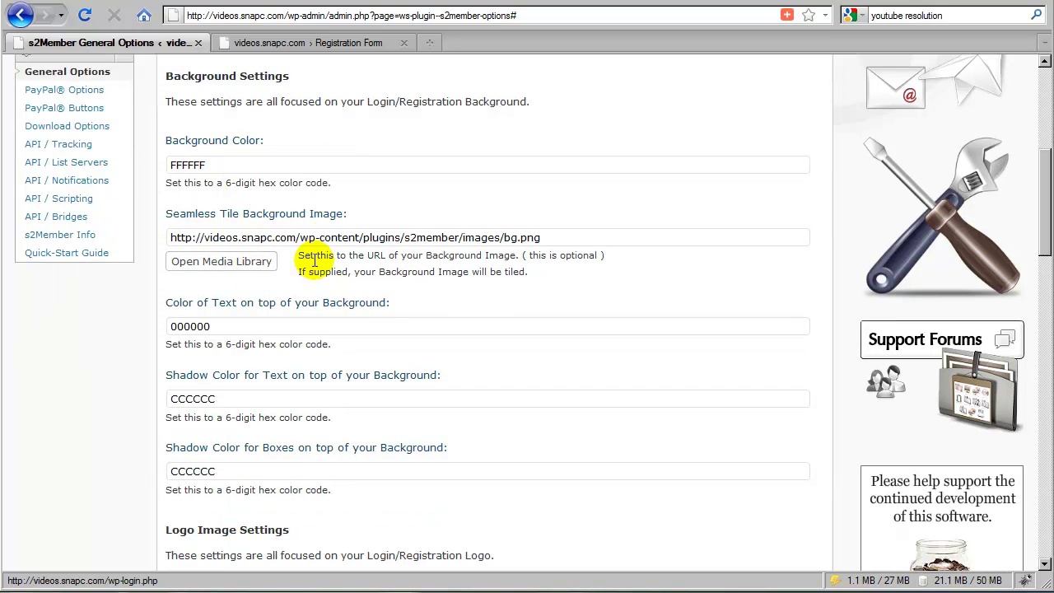
pyautogui.scroll(-2, 335, 239)
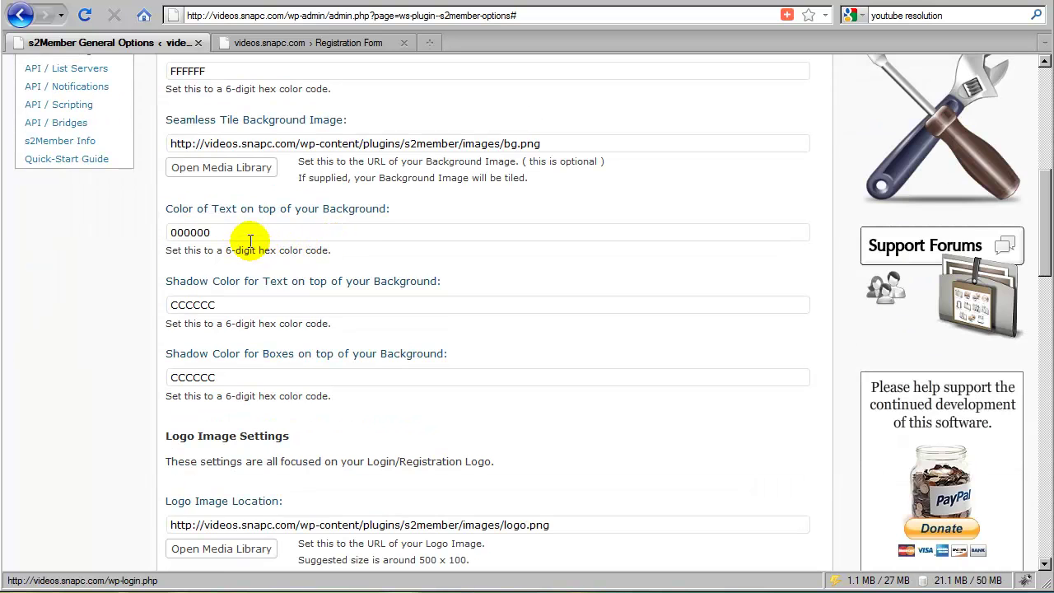
pyautogui.scroll(-2, 271, 239)
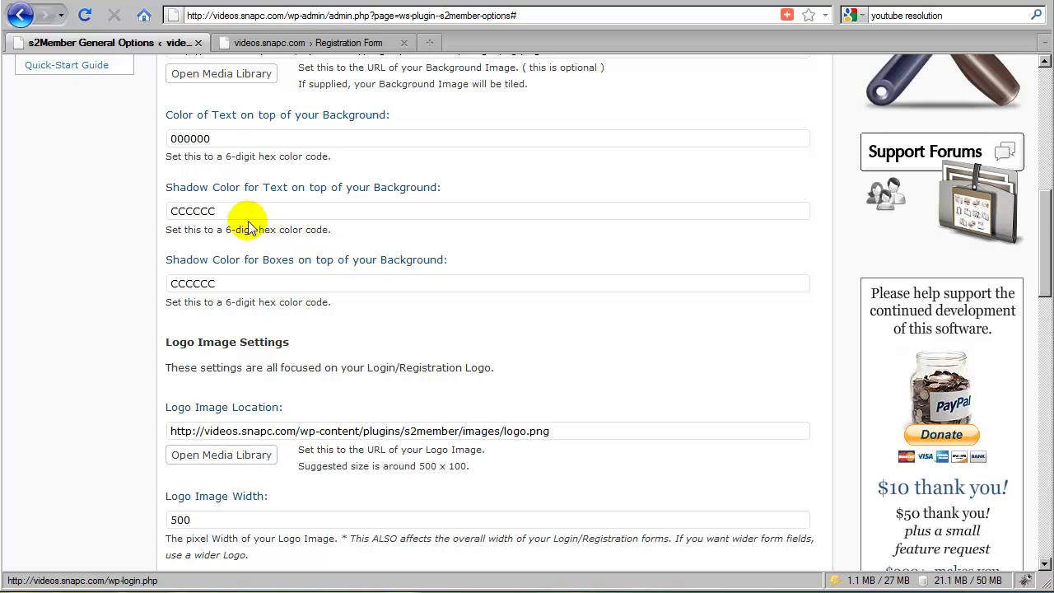
pyautogui.scroll(-2, 275, 262)
pyautogui.scroll(-4, 280, 202)
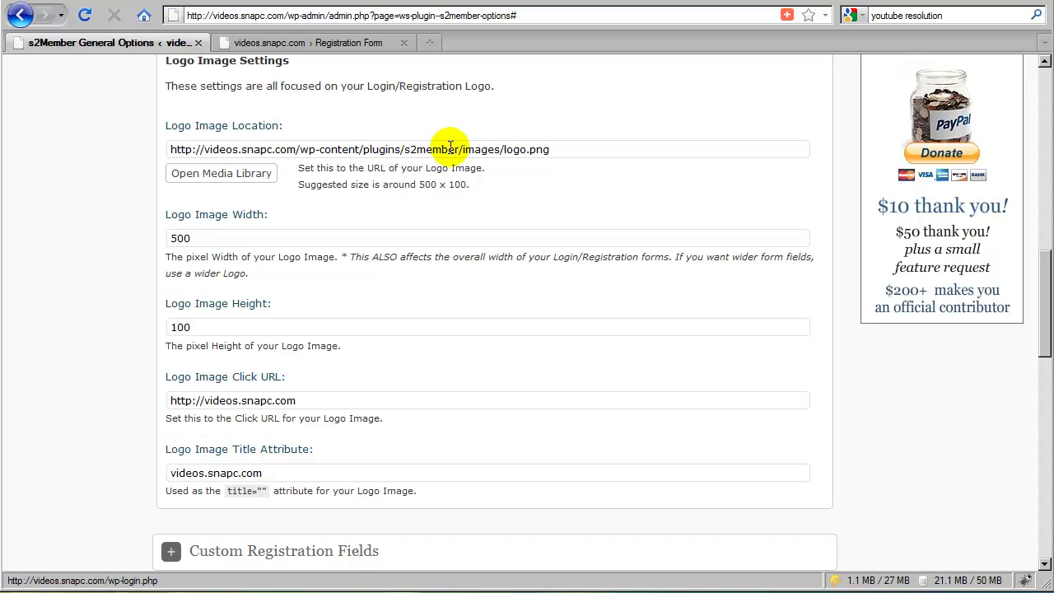
pyautogui.click(200, 237)
pyautogui.doubleClick(180, 237)
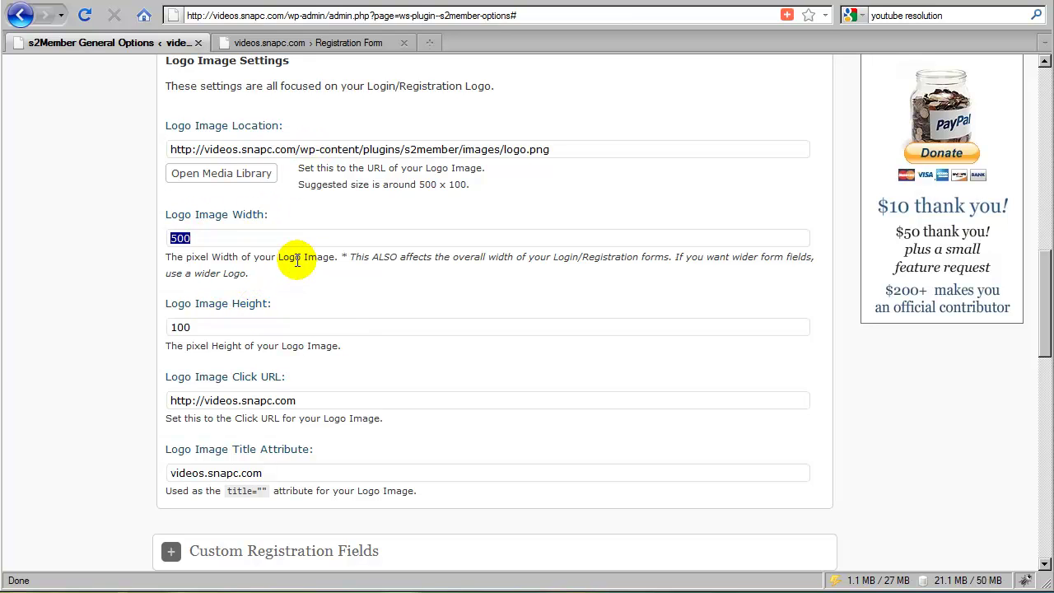
pyautogui.click(273, 210)
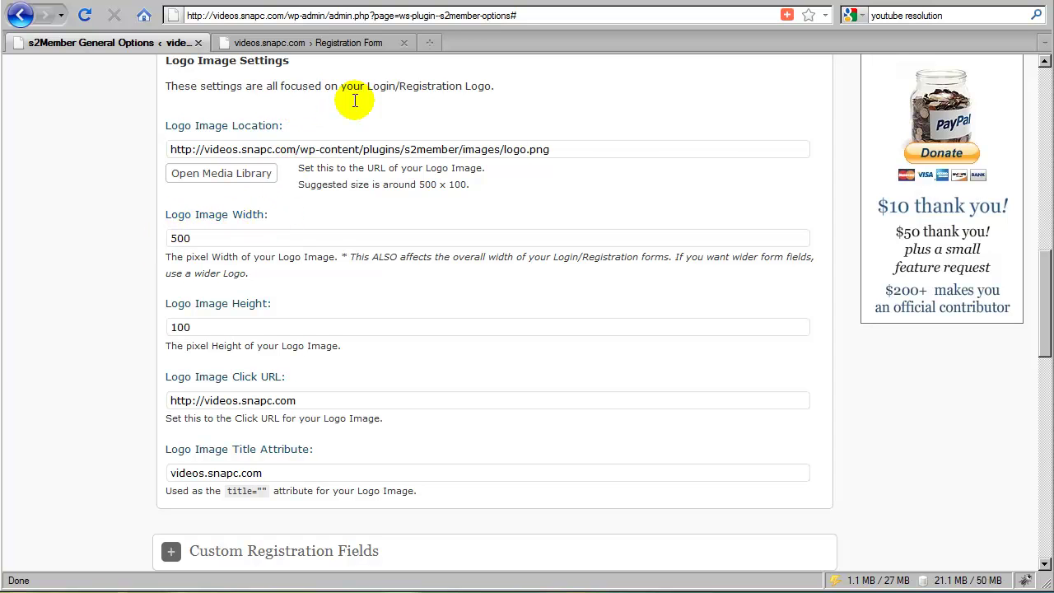
# Examine the registration, login and lost password pages, close their tab and collapse the Login/Registration Design section
pyautogui.click(350, 43)
pyautogui.scroll(-2, 338, 181)
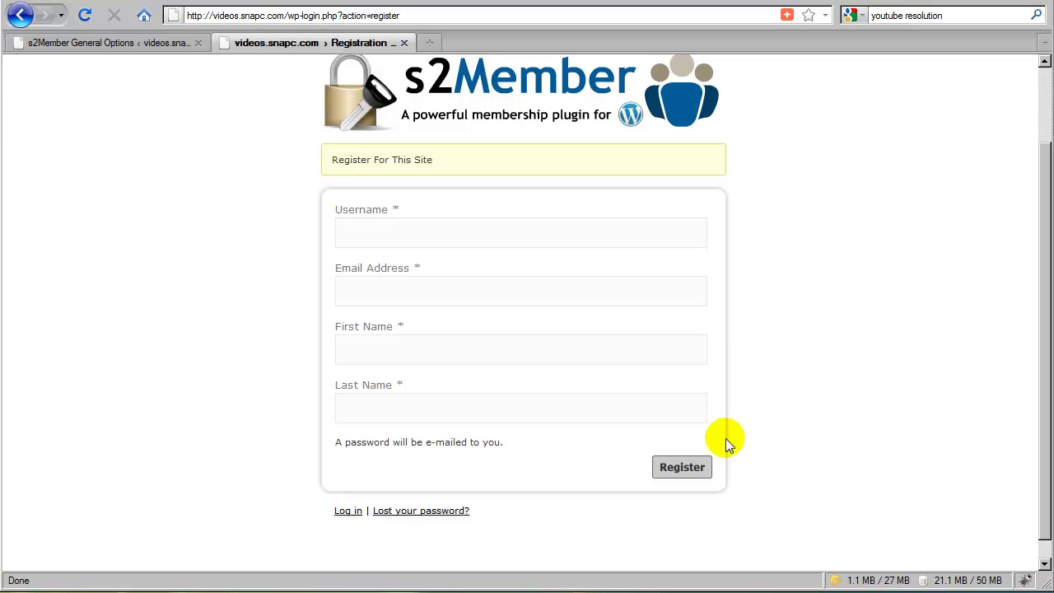
pyautogui.click(349, 511)
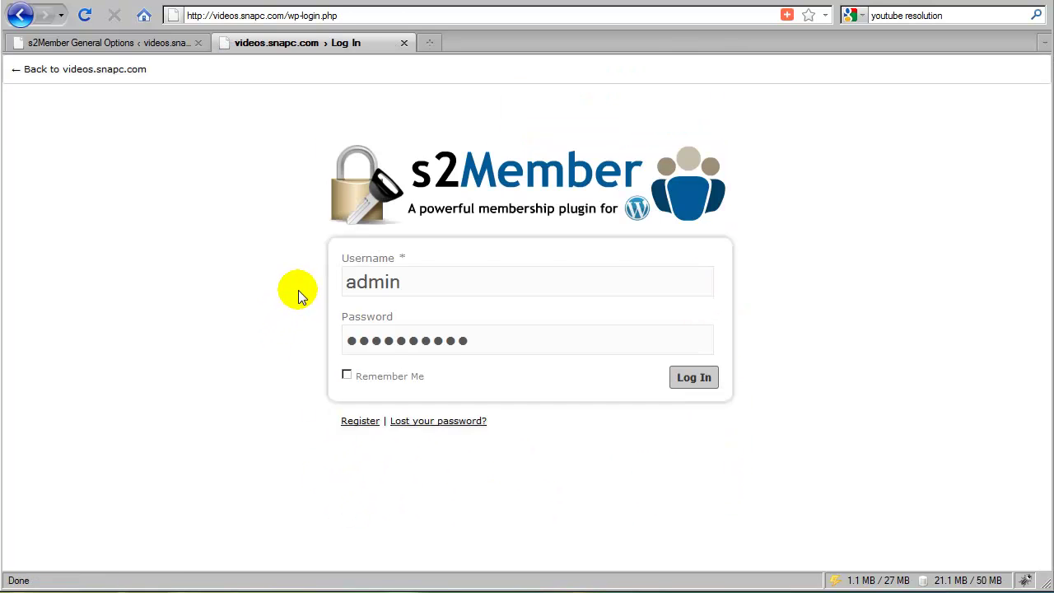
pyautogui.click(454, 421)
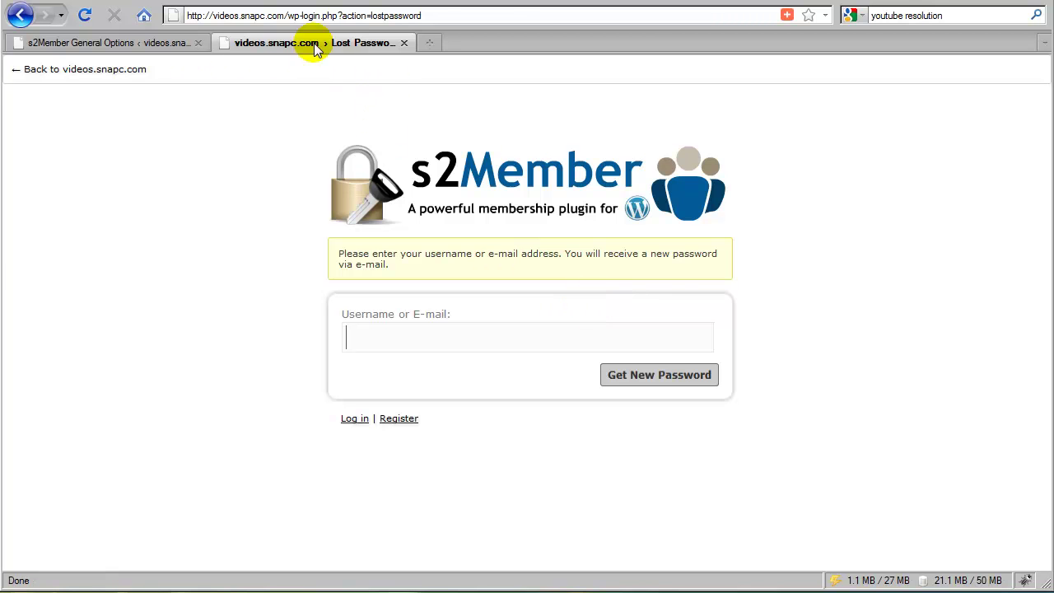
pyautogui.click(403, 43)
pyautogui.scroll(10, 367, 176)
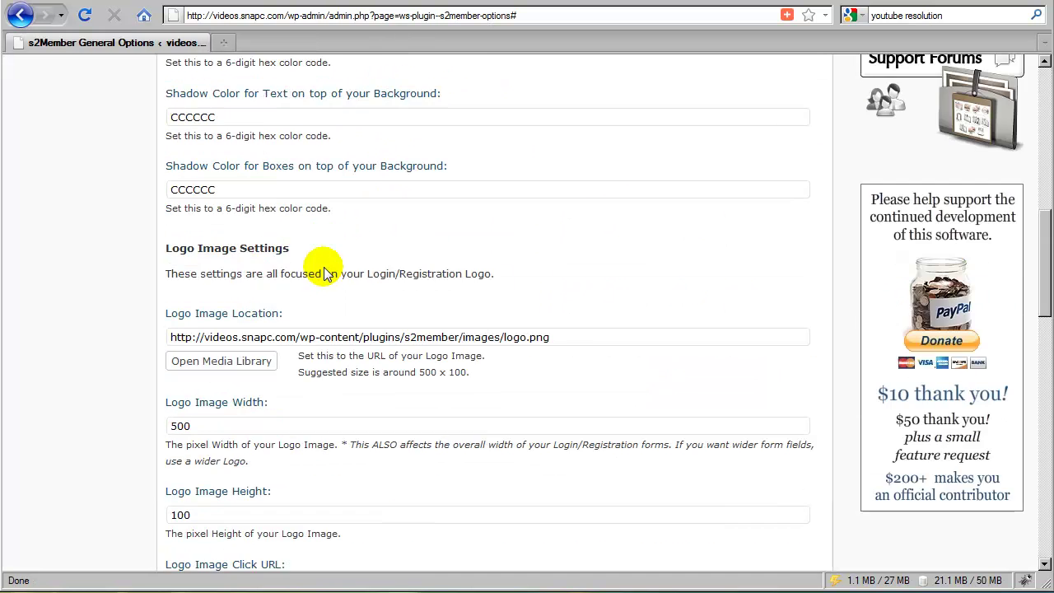
pyautogui.click(334, 147)
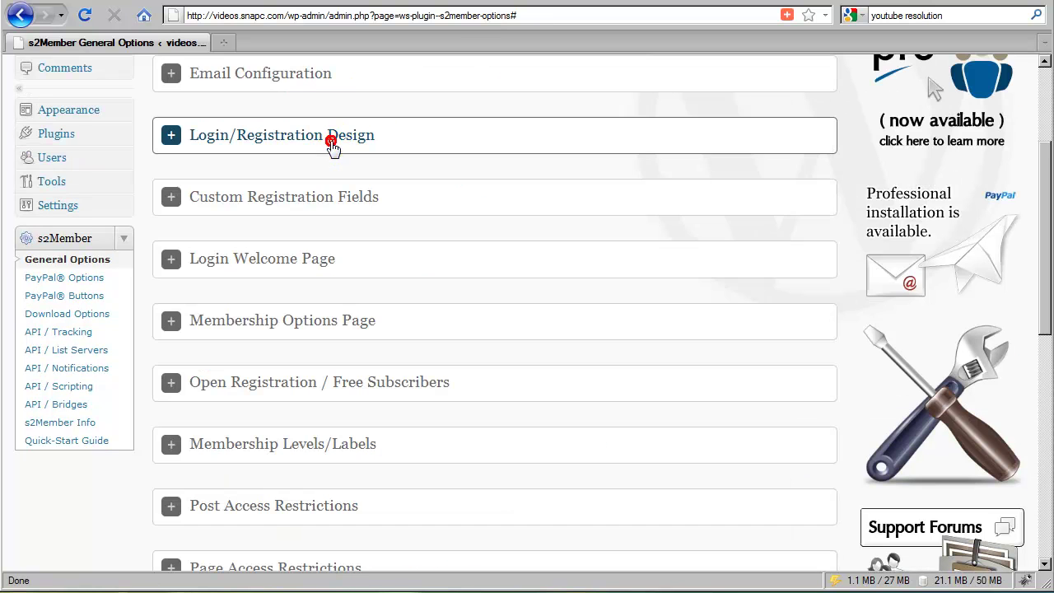
# Expand Custom Registration Fields and copy "Zip Code" from the example list into the Custom Registration Fields value
pyautogui.click(298, 201)
pyautogui.scroll(-2, 298, 255)
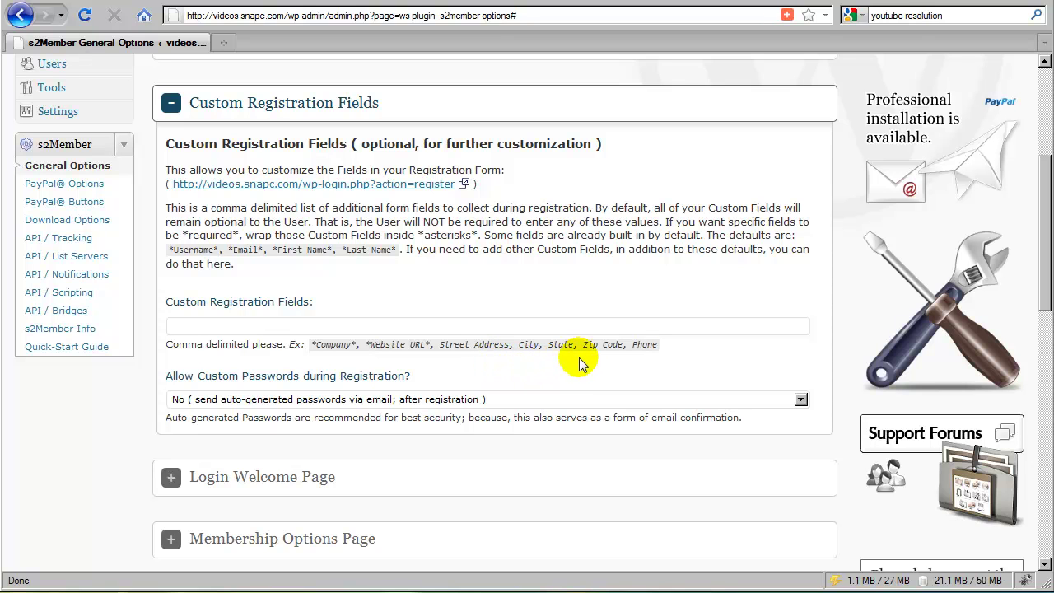
pyautogui.moveTo(584, 346); pyautogui.dragTo(622, 346)
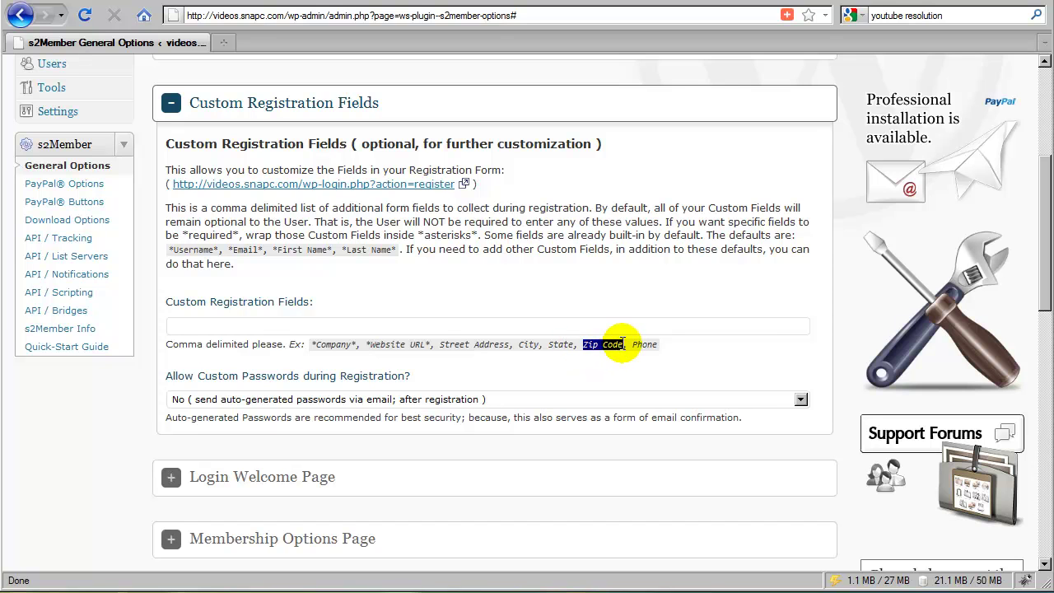
pyautogui.rightClick(616, 350)
pyautogui.click(642, 372)
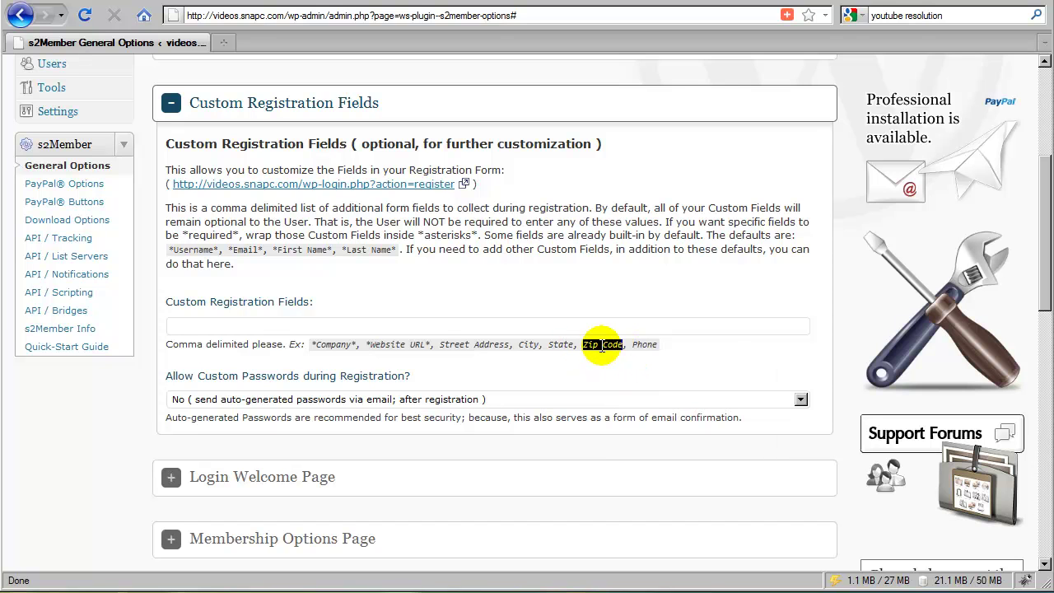
pyautogui.click(163, 330)
pyautogui.rightClick(169, 323)
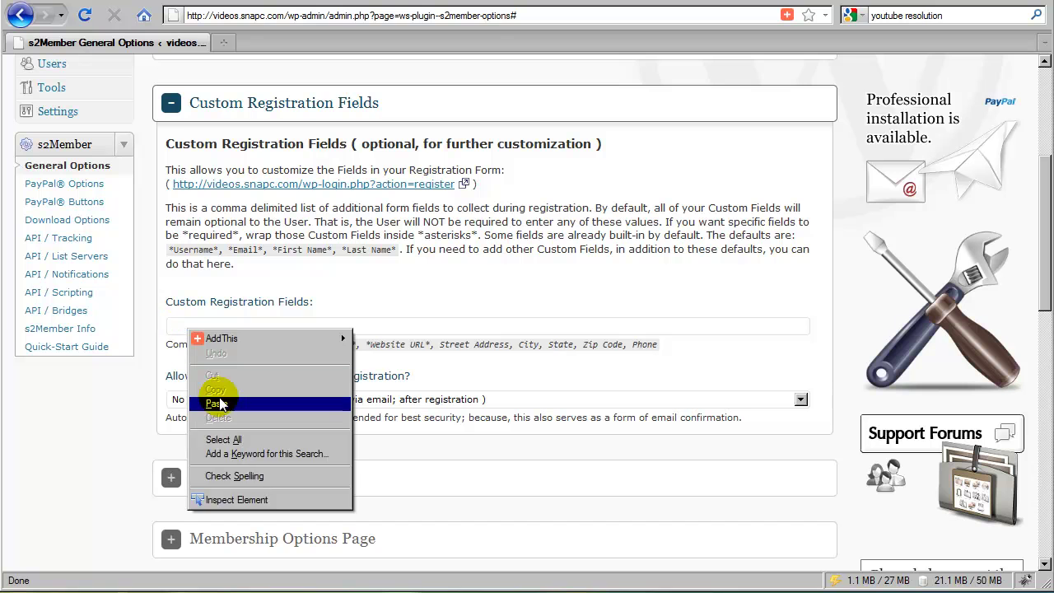
pyautogui.click(218, 405)
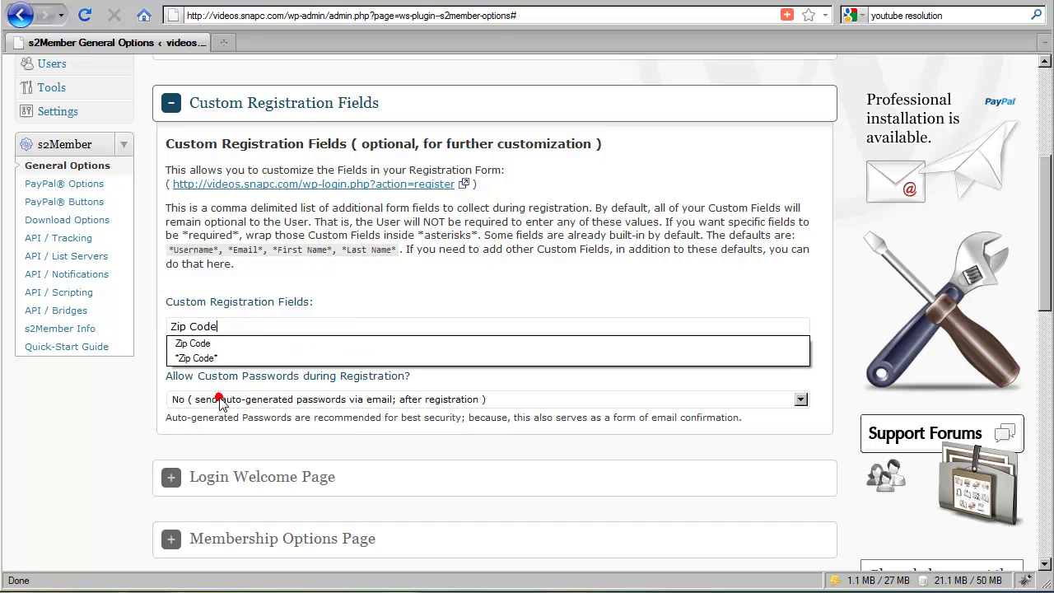
# Open the linked registration form in a new tab and compare its fields with the Custom Registration Fields setting
pyautogui.click(246, 286)
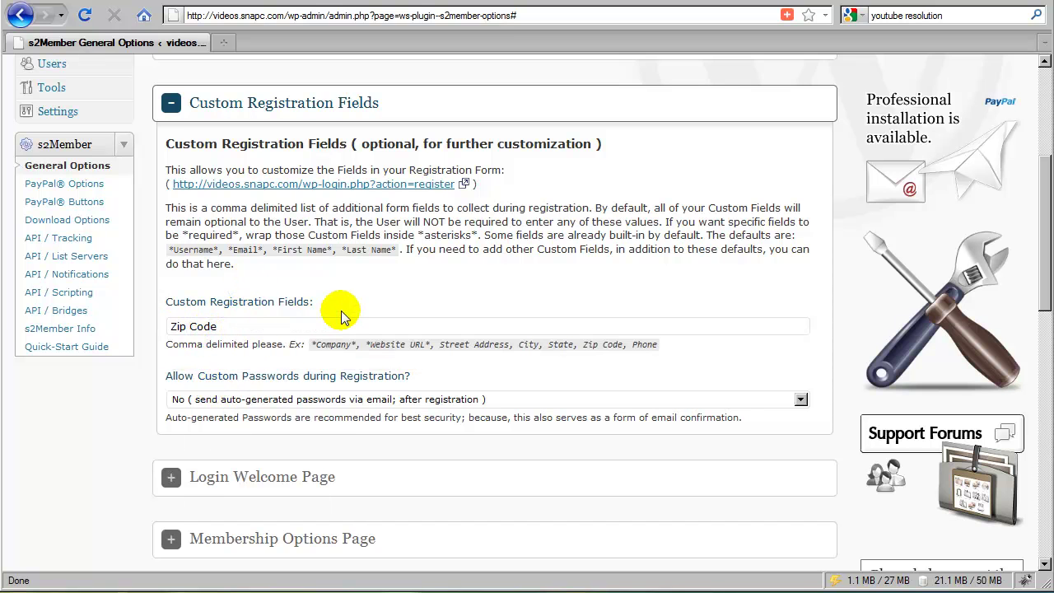
pyautogui.rightClick(397, 189)
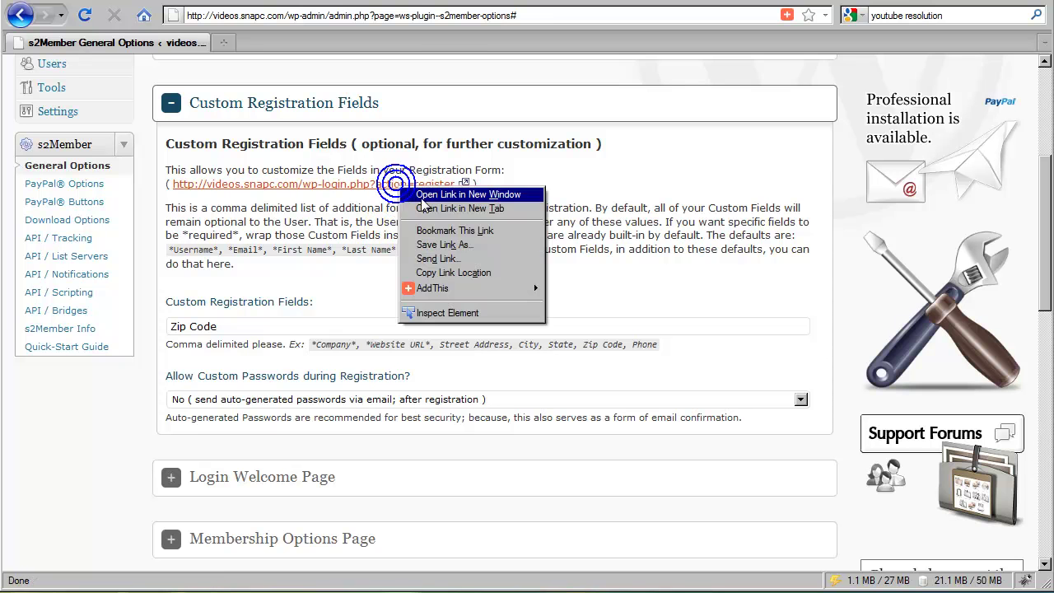
pyautogui.click(412, 207)
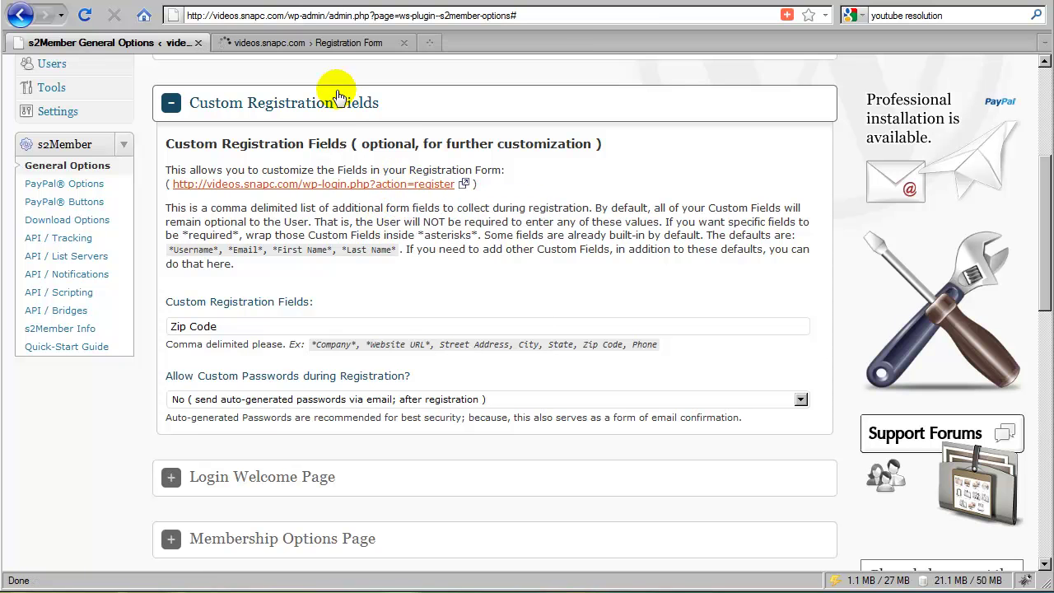
pyautogui.click(333, 43)
pyautogui.scroll(-3, 401, 347)
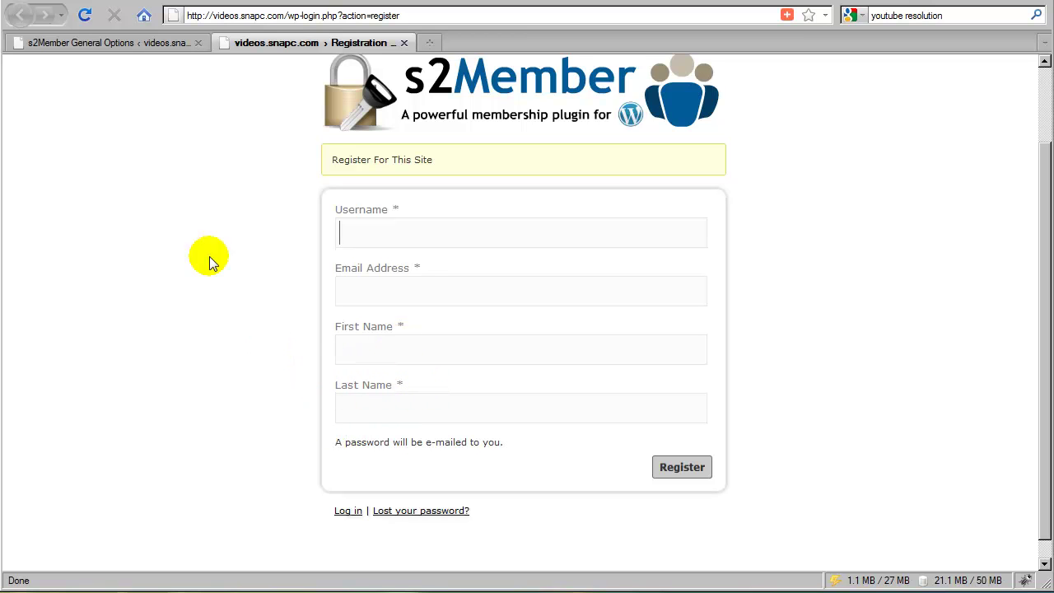
pyautogui.click(164, 43)
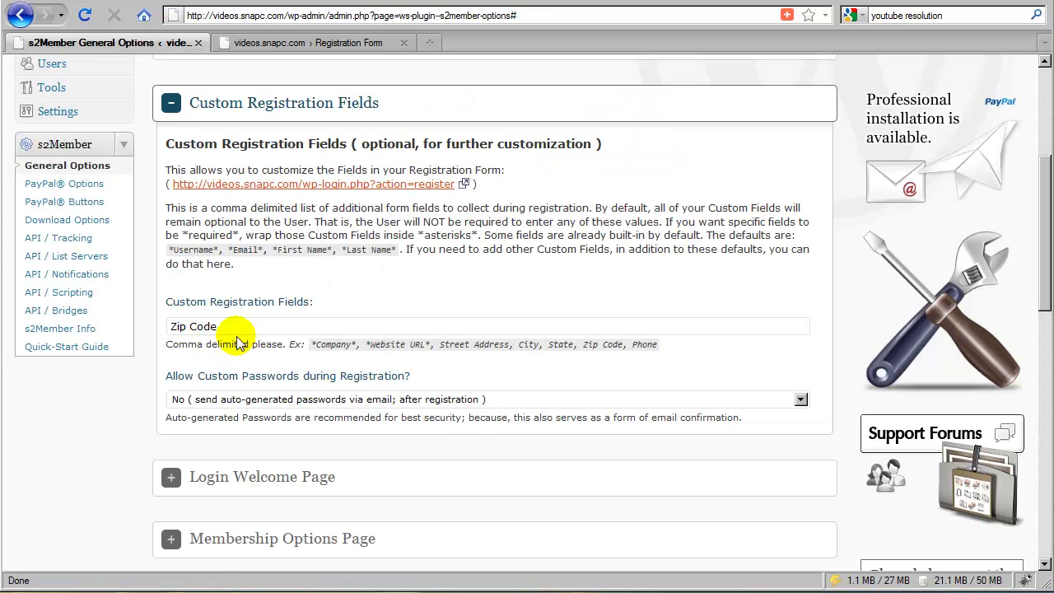
pyautogui.click(290, 48)
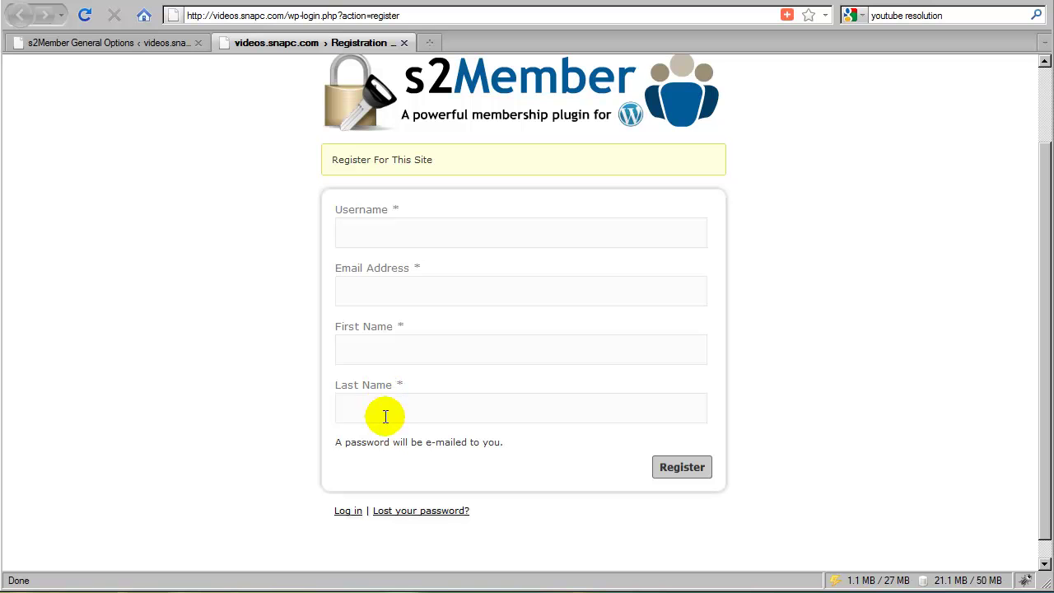
pyautogui.click(165, 43)
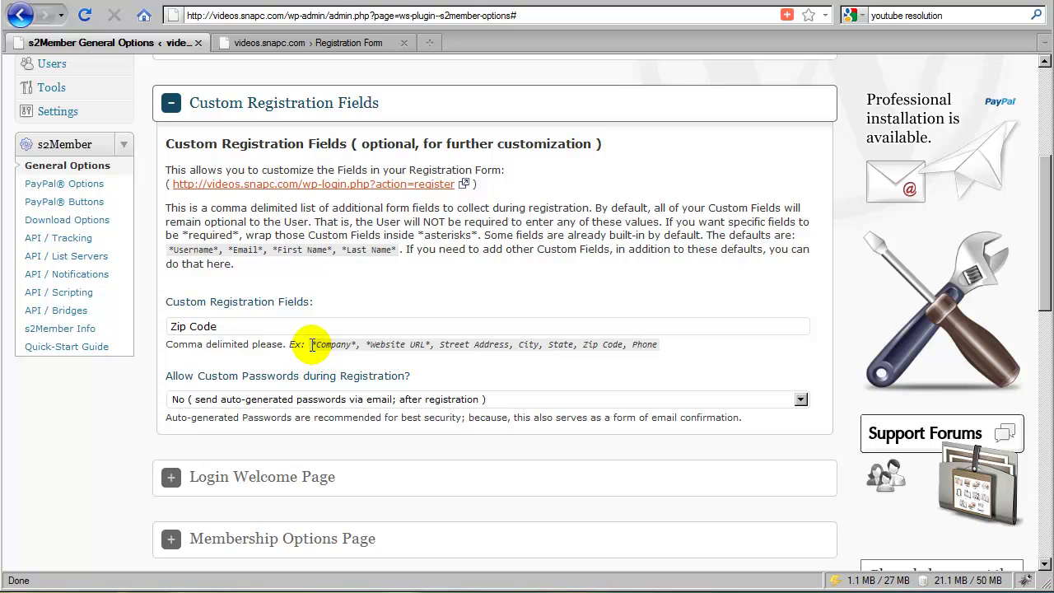
# Make the Zip Code custom registration field required by changing its entry to "*Zip Code*"
pyautogui.moveTo(312, 344); pyautogui.dragTo(355, 344)
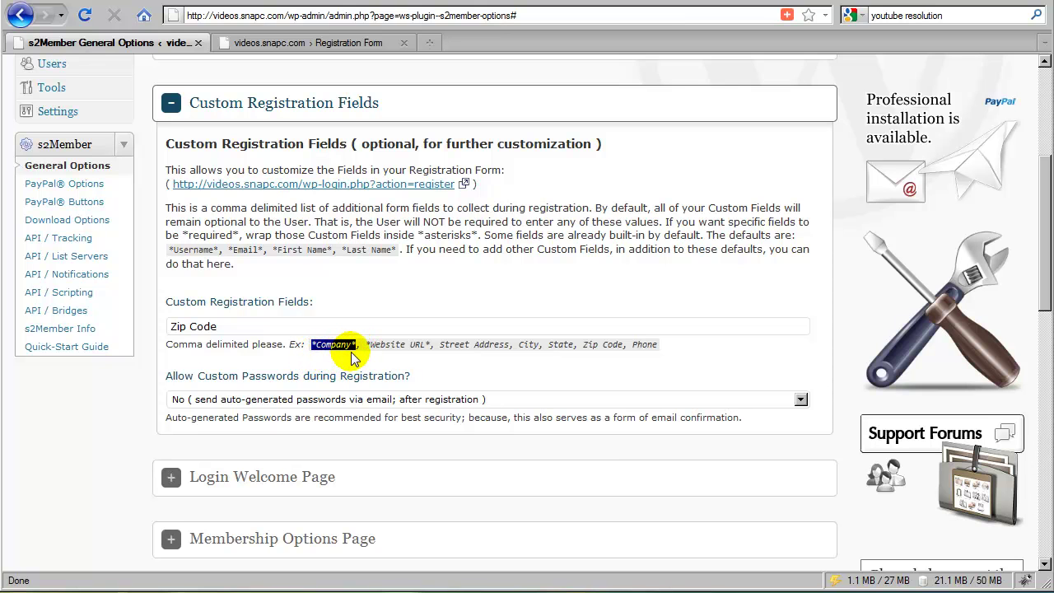
pyautogui.click(171, 326)
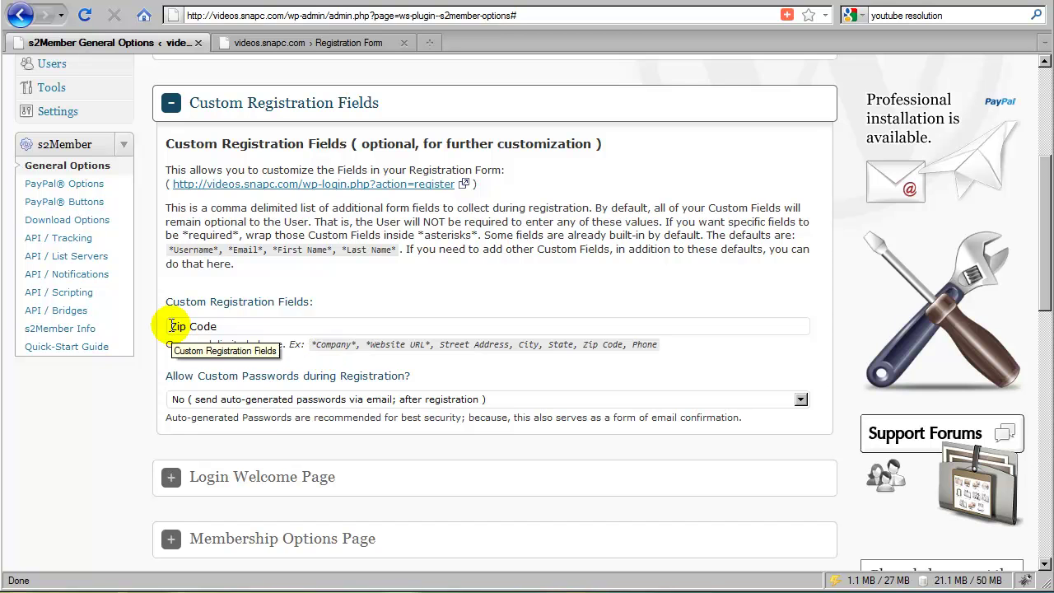
pyautogui.write('*')
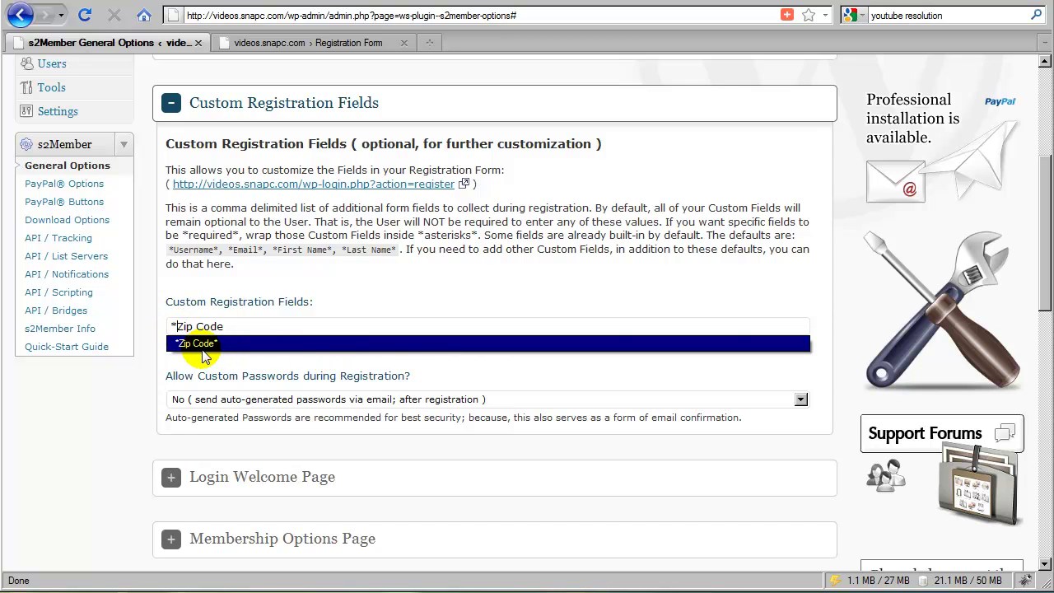
pyautogui.click(196, 345)
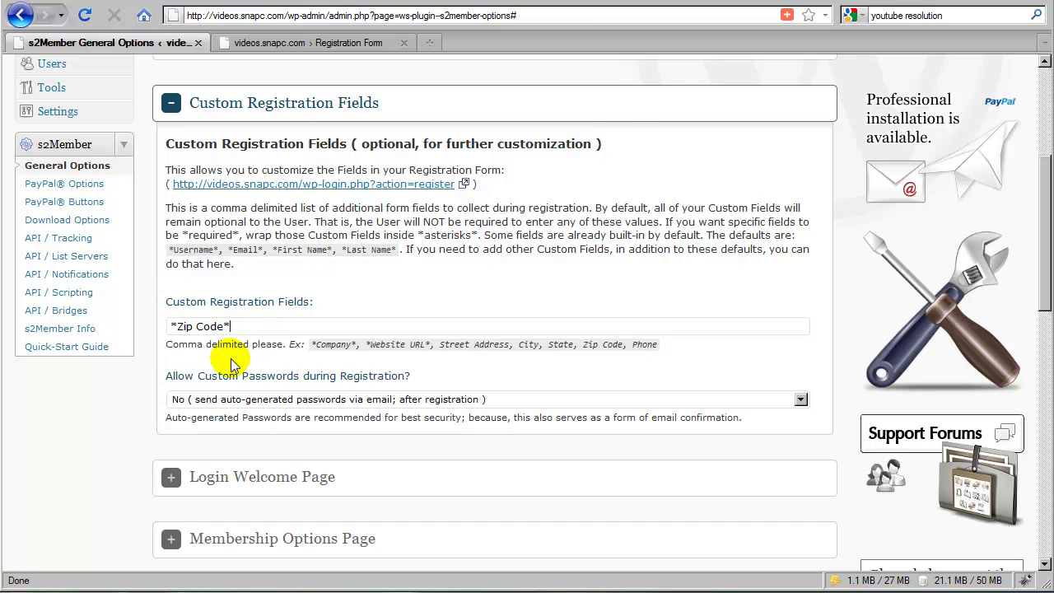
# Test the required fields by submitting the registration form empty, dismiss the alert and return to the s2Member options
pyautogui.click(305, 43)
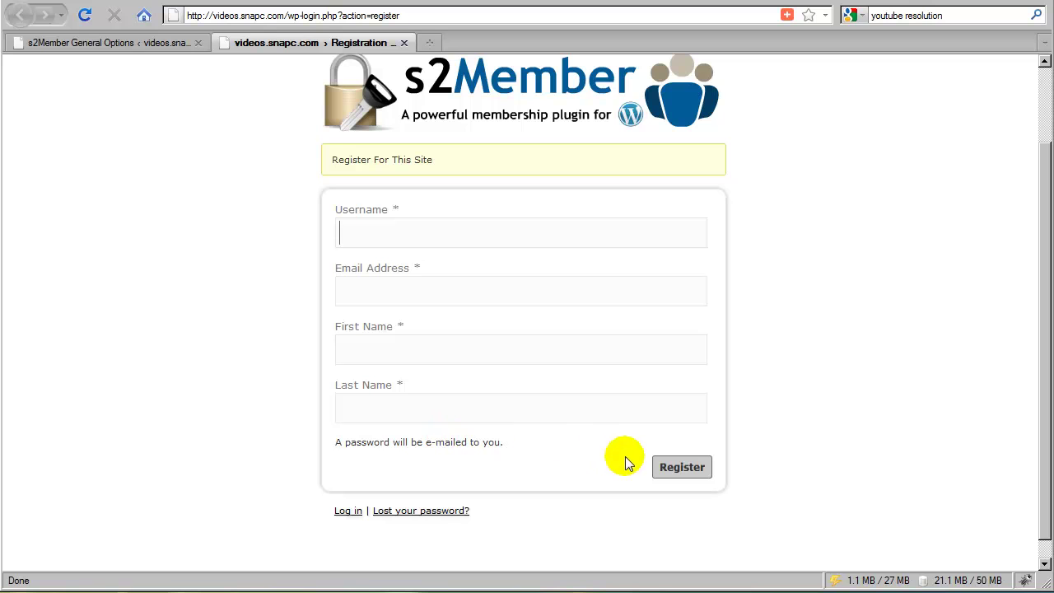
pyautogui.click(688, 476)
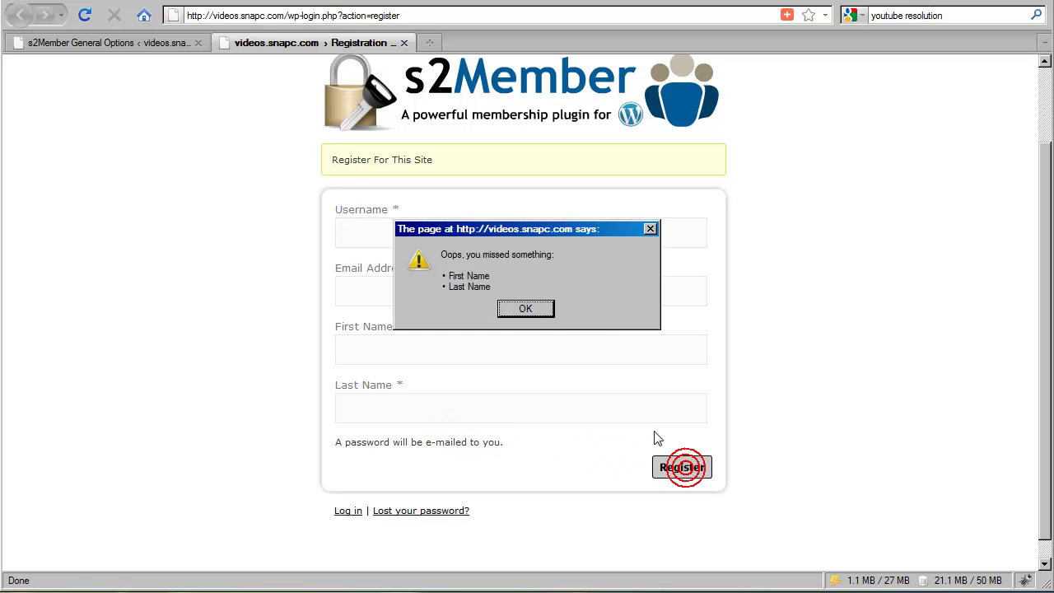
pyautogui.click(525, 309)
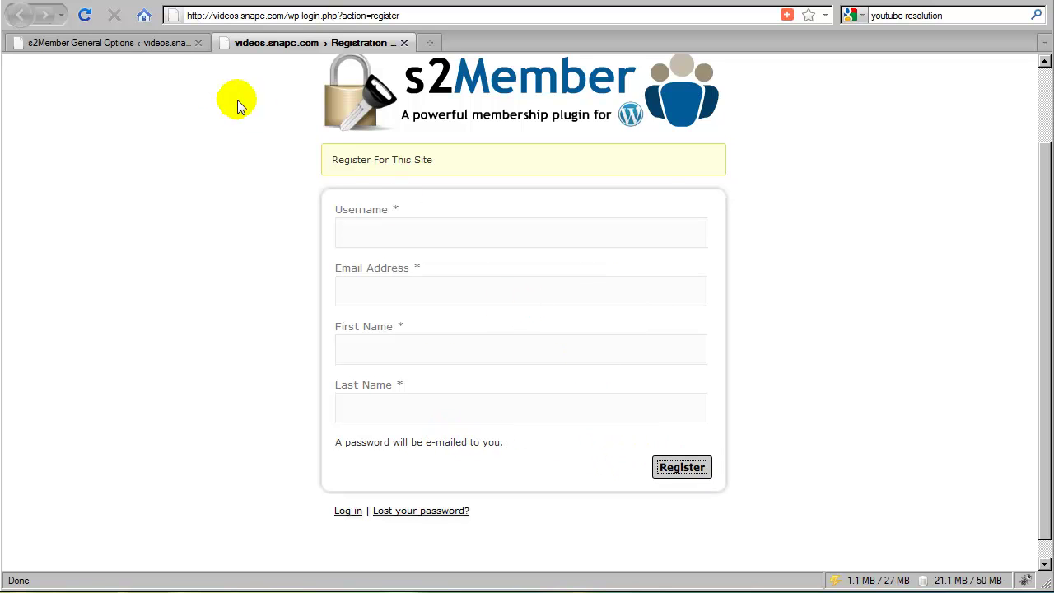
pyautogui.click(159, 44)
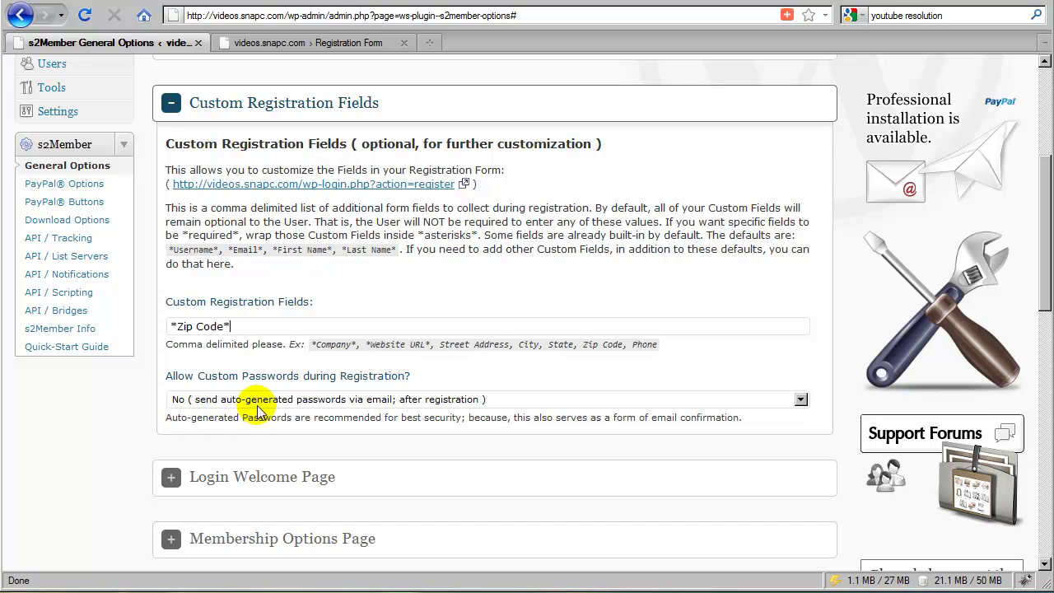
# Examine the registration form's username and email fields and its note about how the password is delivered
pyautogui.click(321, 45)
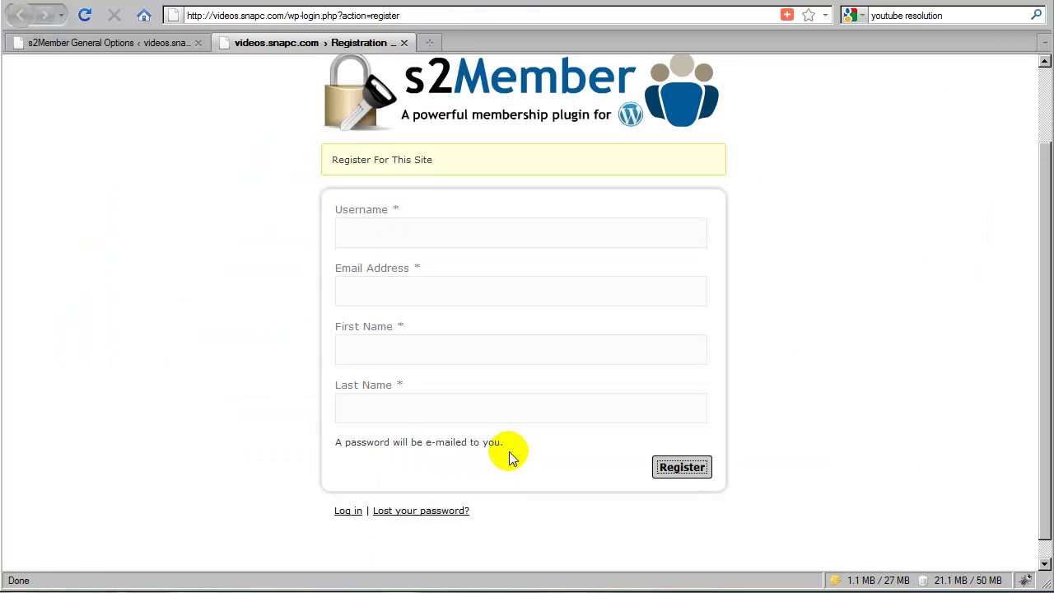
pyautogui.click(381, 230)
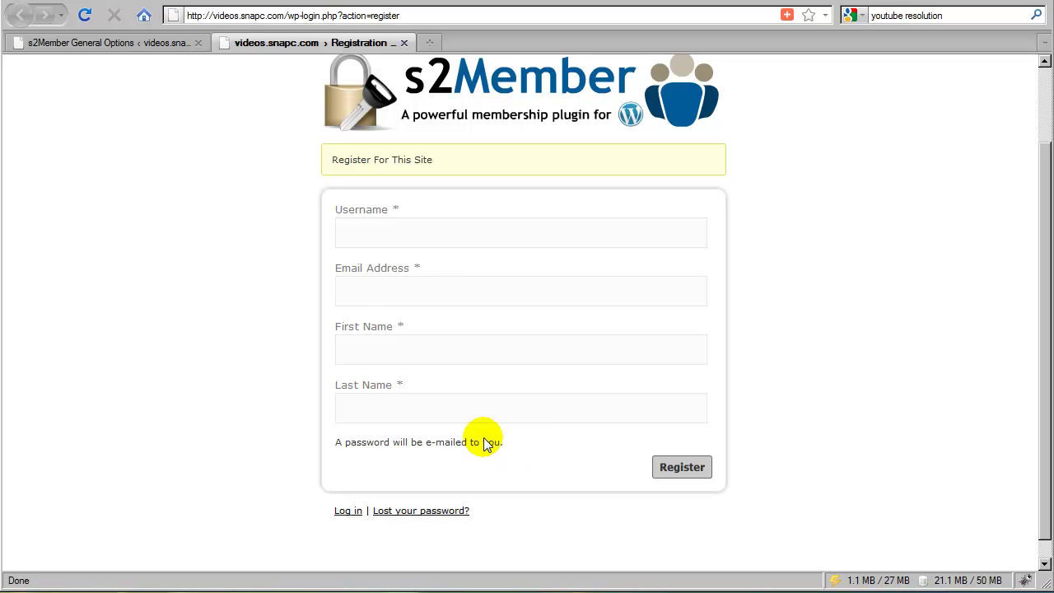
pyautogui.click(365, 291)
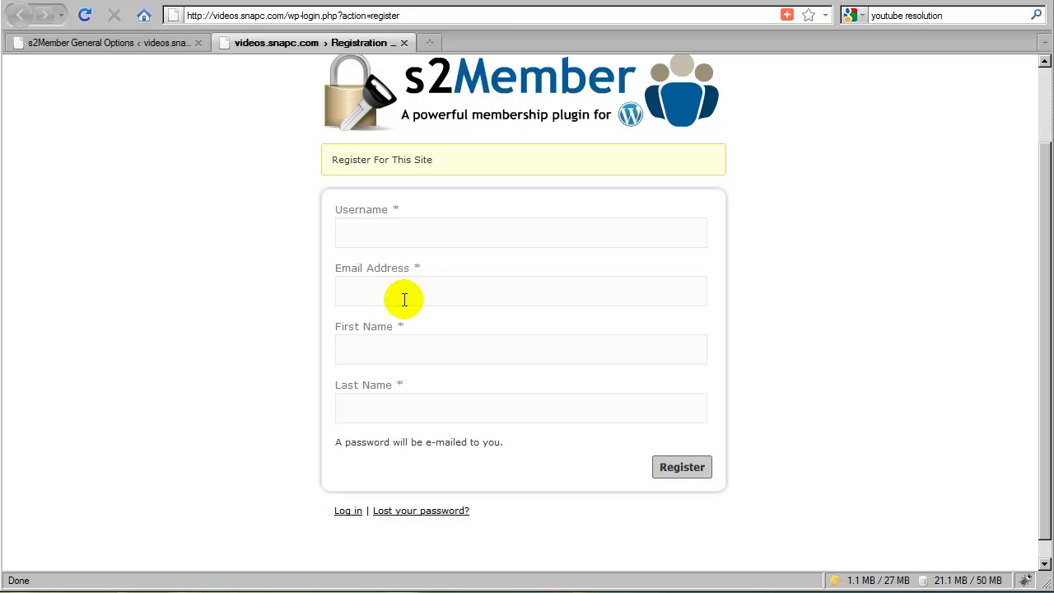
# Set Allow Custom Passwords during Registration to "Yes ( allow members to create their own password during registration )" in the s2Member options
pyautogui.click(28, 42)
pyautogui.click(197, 400)
pyautogui.click(202, 427)
pyautogui.click(204, 437)
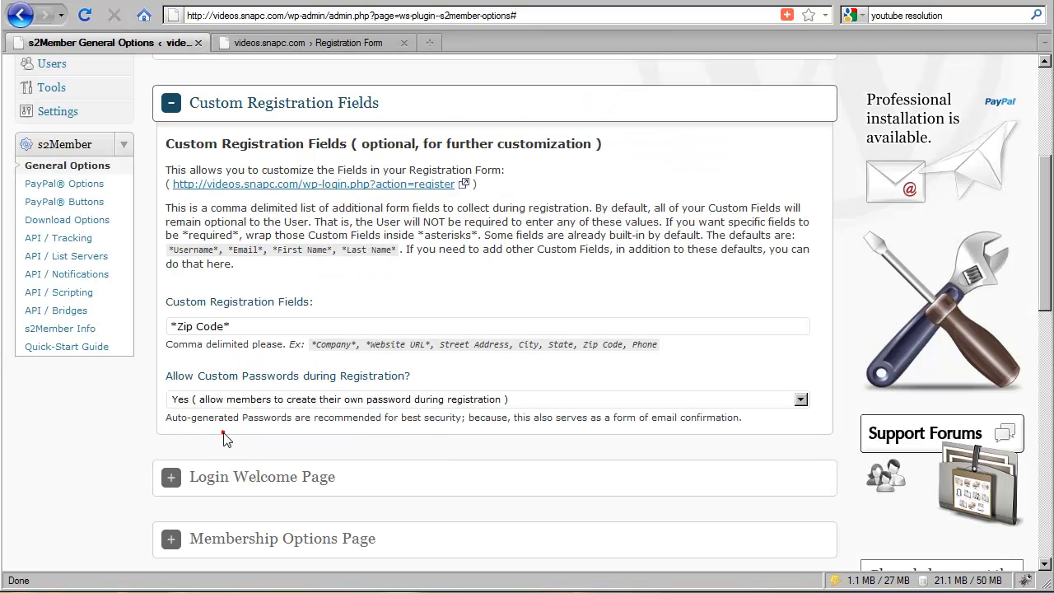
# Check the registration form once more, then collapse Custom Registration Fields and expand Login Welcome Page in the s2Member options
pyautogui.click(276, 43)
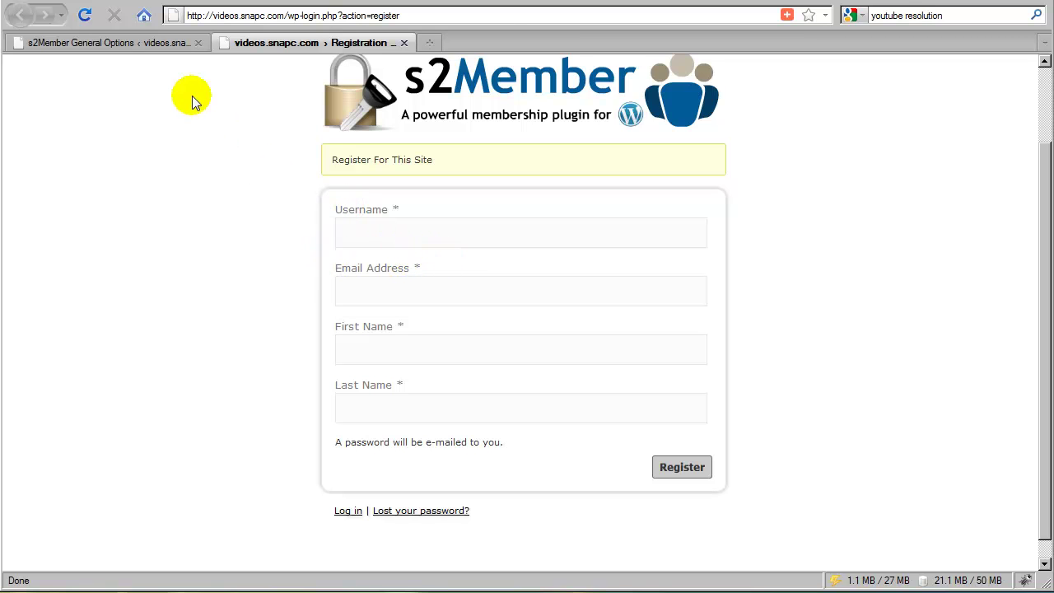
pyautogui.click(169, 43)
pyautogui.click(338, 106)
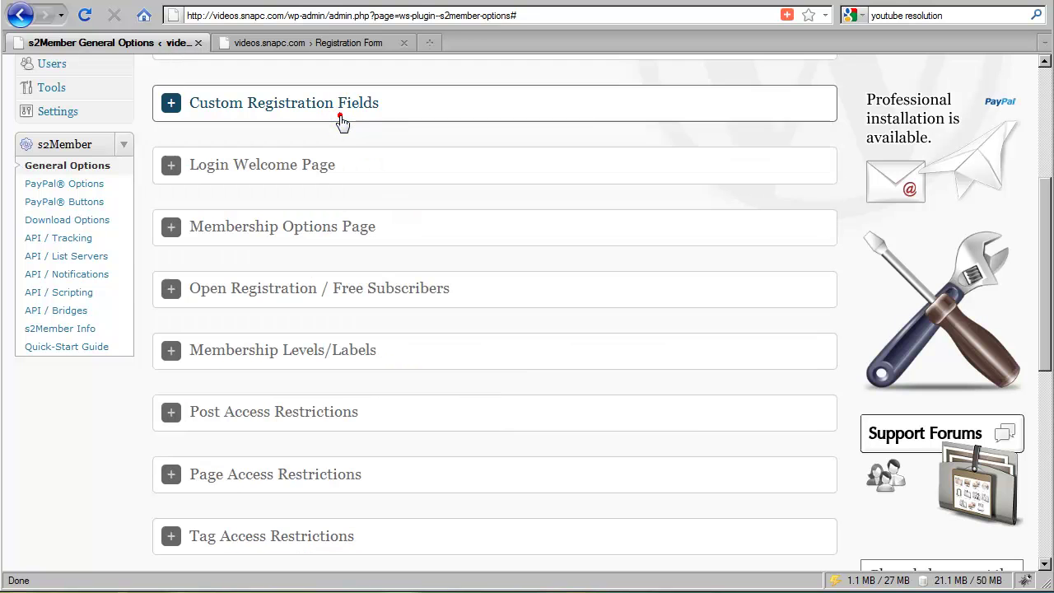
pyautogui.click(293, 181)
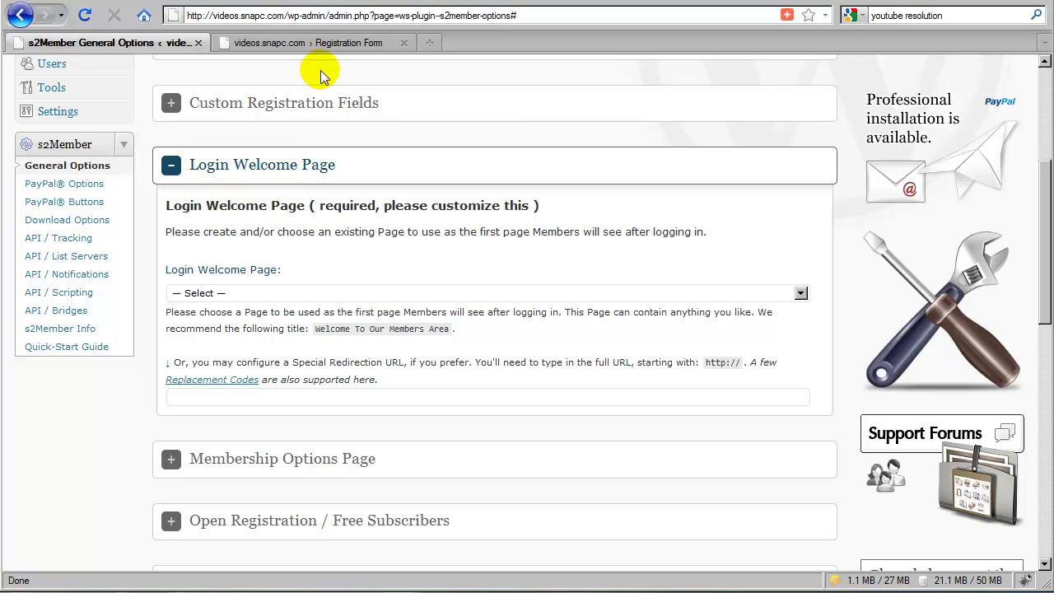
# Open the login page from the registration form, examine its username and password fields and return to the s2Member options
pyautogui.click(323, 43)
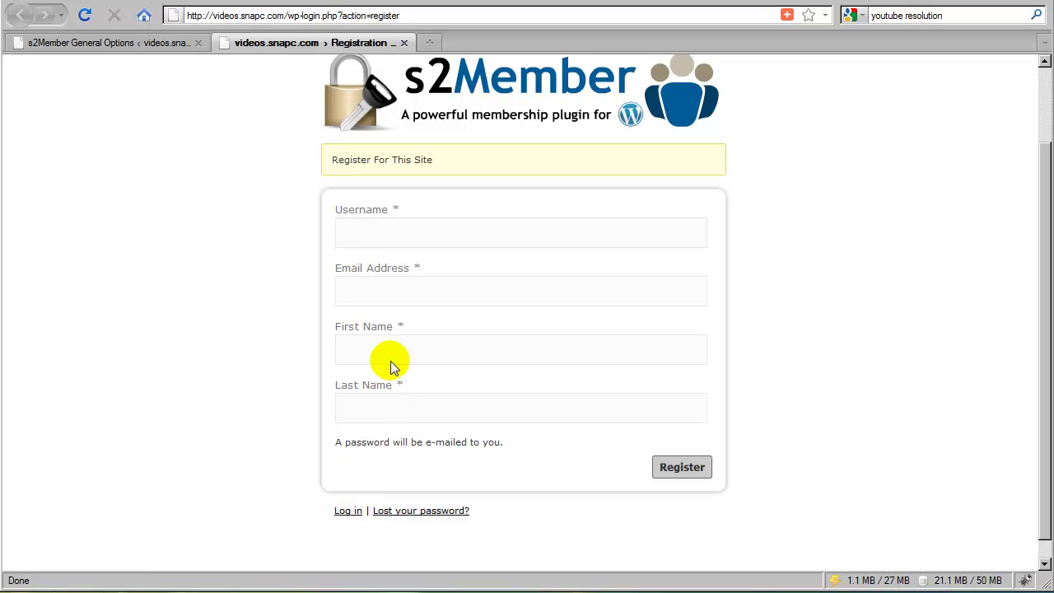
pyautogui.click(348, 512)
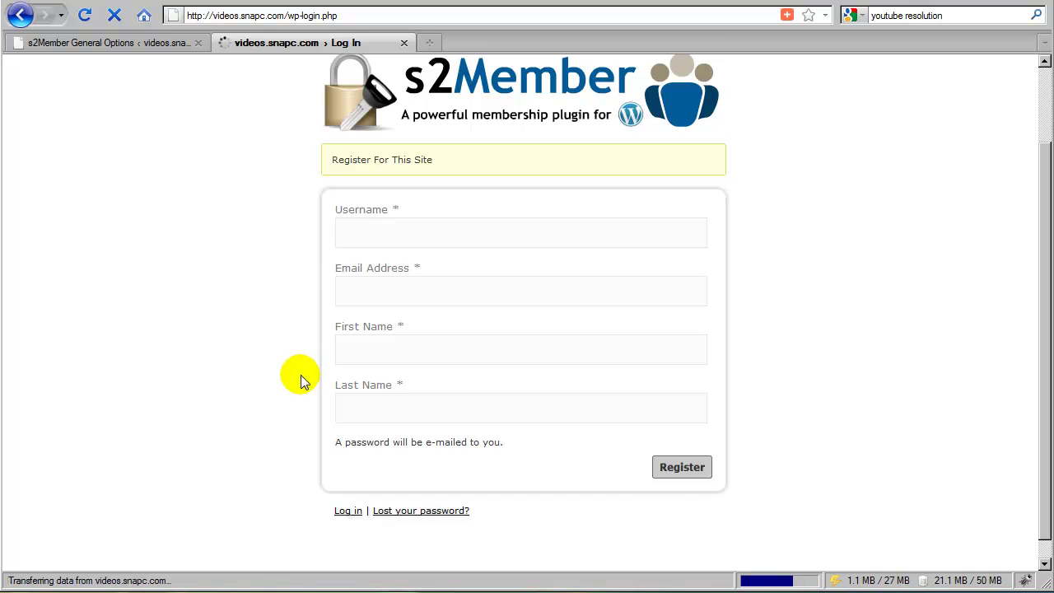
pyautogui.click(404, 326)
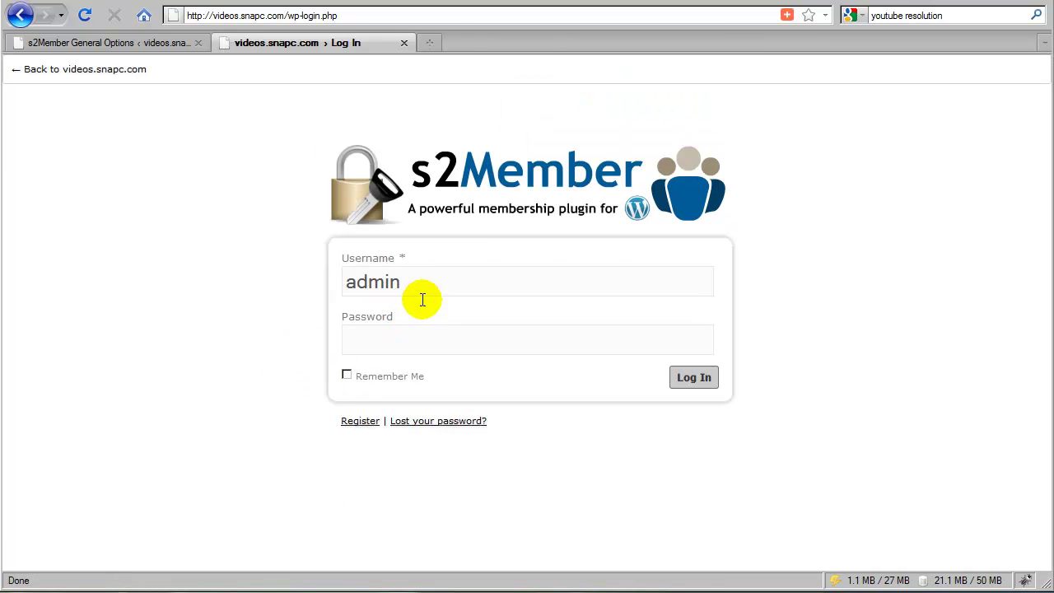
pyautogui.click(140, 44)
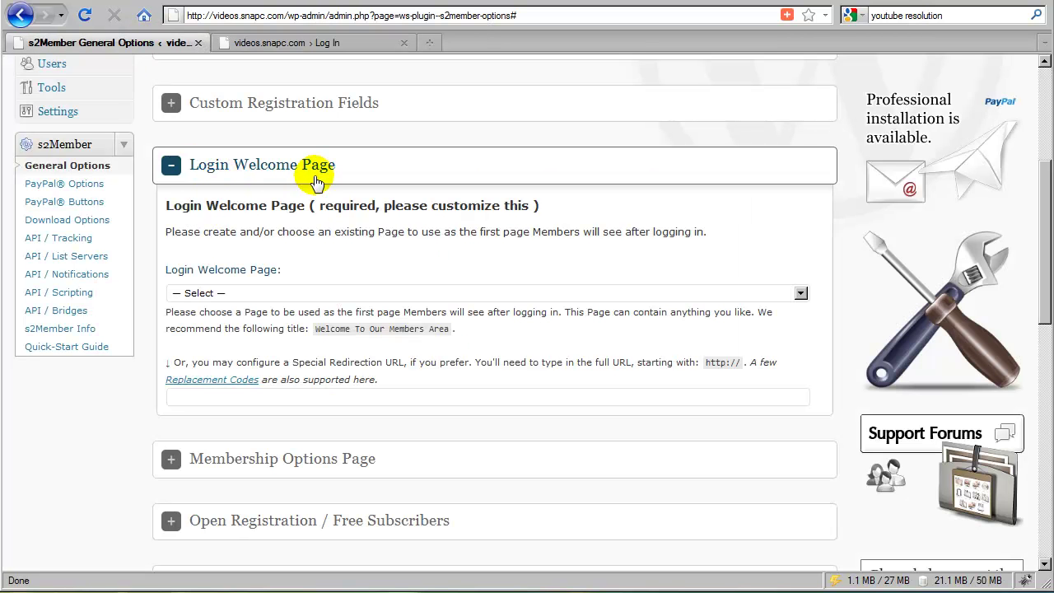
# Choose "Login Welcome Page" as the first page members see after logging in and collapse that section
pyautogui.click(259, 297)
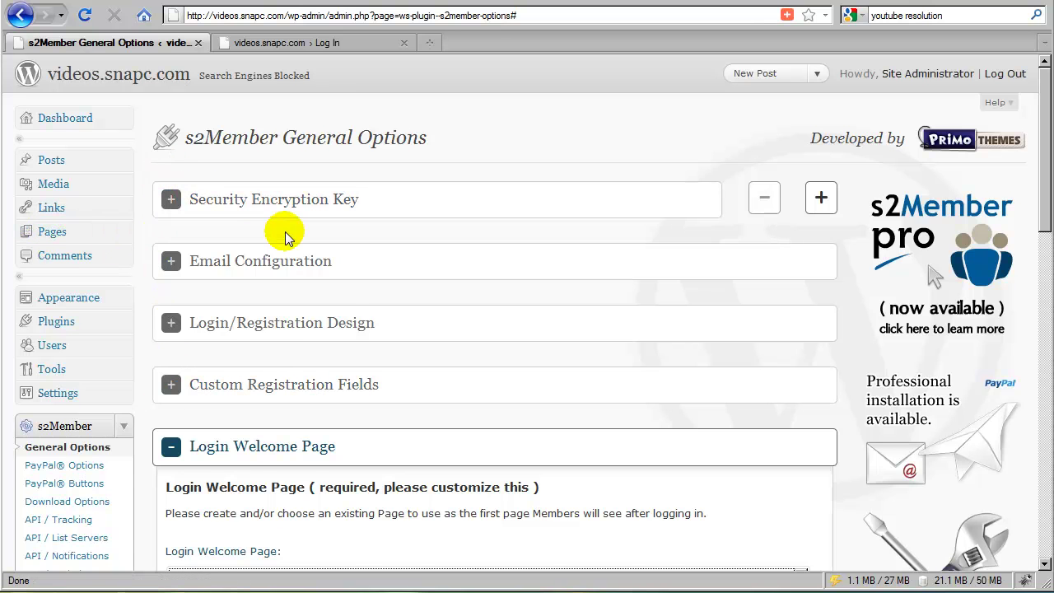
pyautogui.scroll(-5, 282, 233)
pyautogui.click(228, 201)
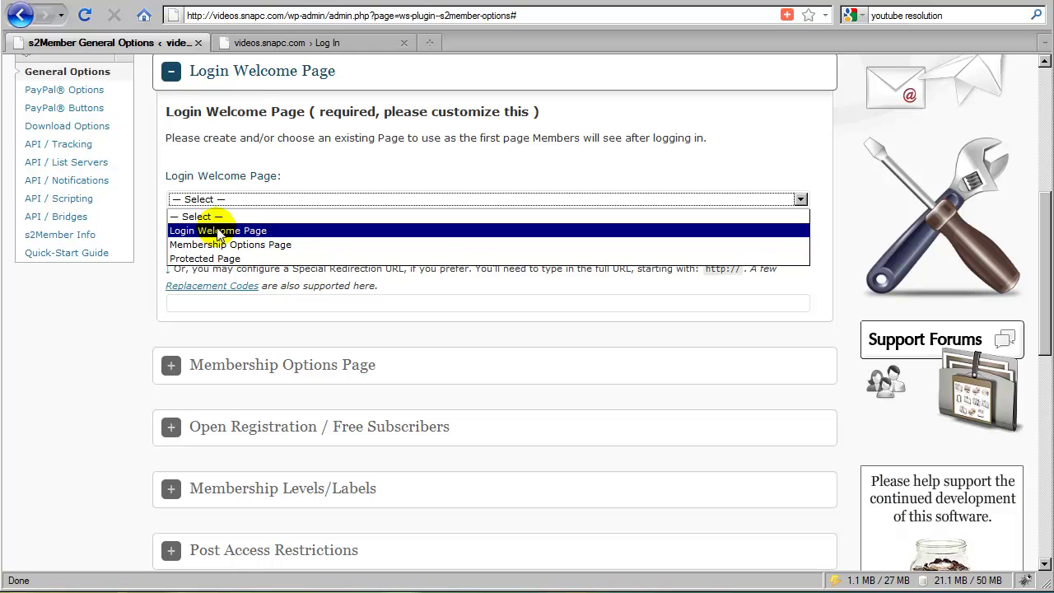
pyautogui.click(229, 232)
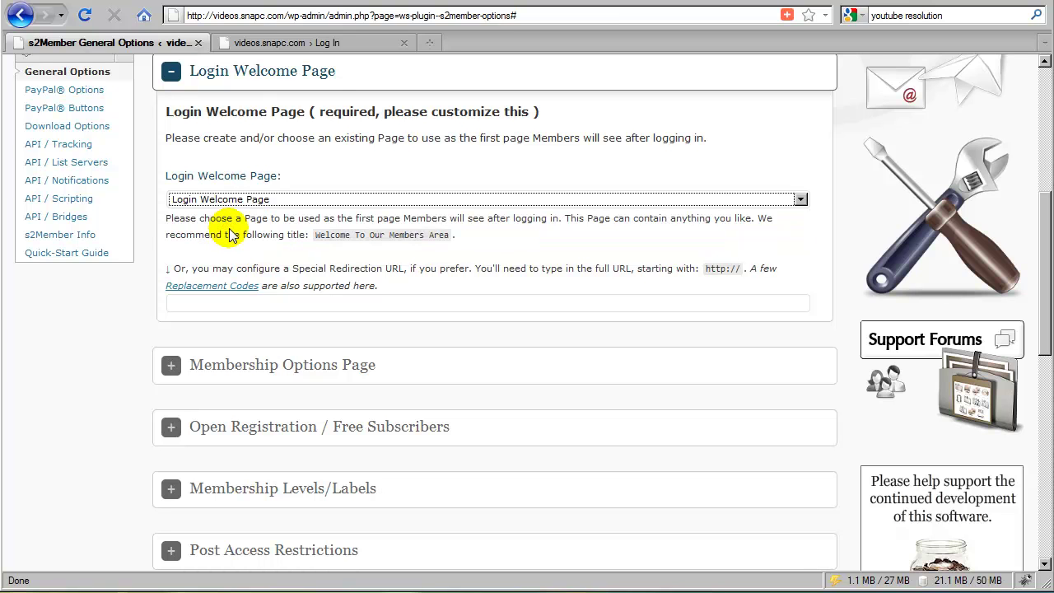
pyautogui.click(327, 90)
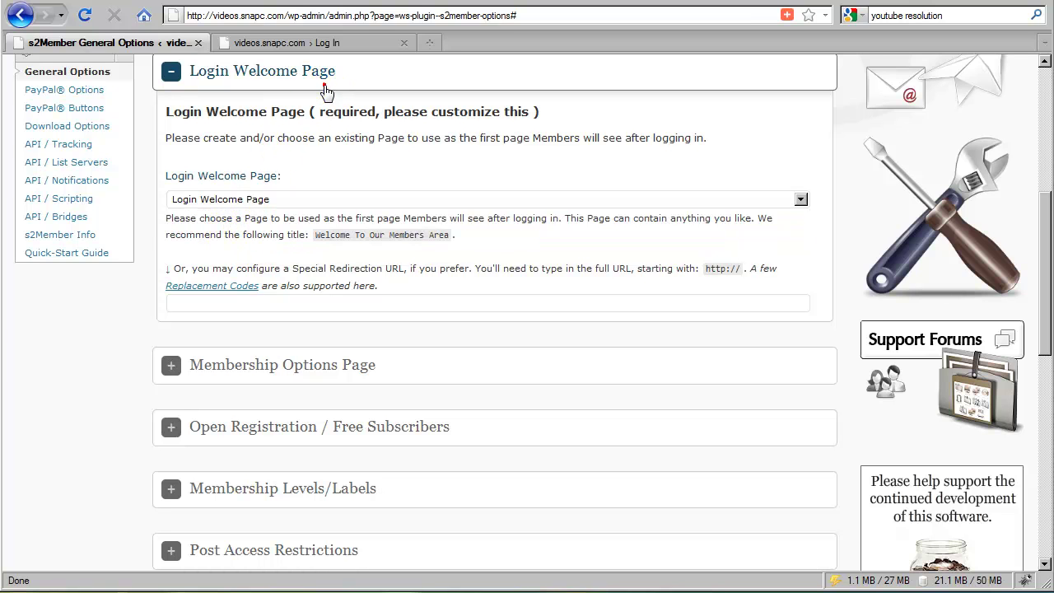
# Expand Membership Options Page, choose the page "Membership Options Page" for it, and check the login page before returning to the options
pyautogui.click(288, 140)
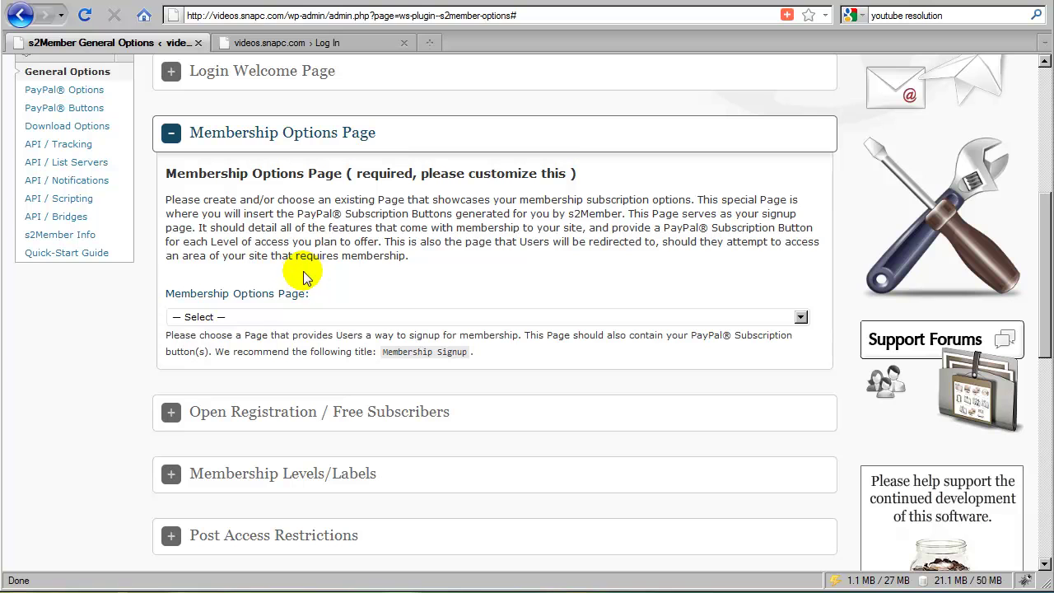
pyautogui.click(225, 318)
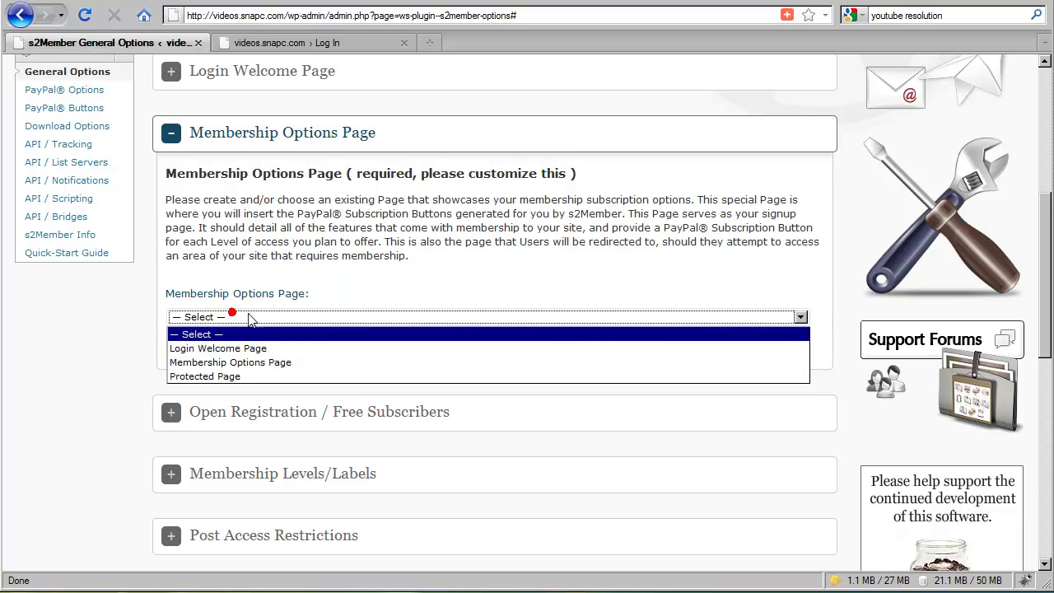
pyautogui.click(237, 362)
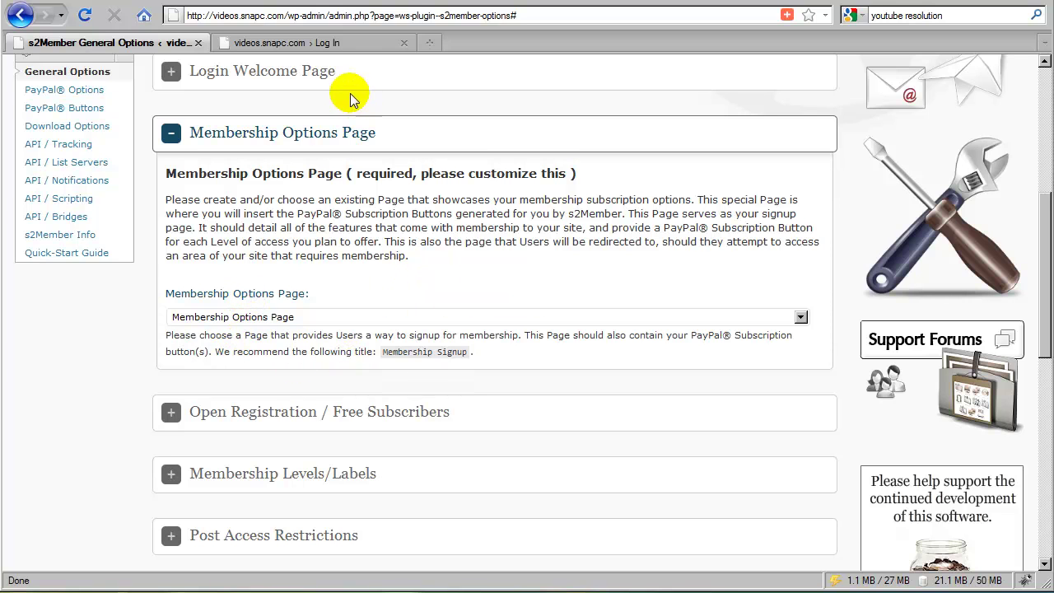
pyautogui.click(325, 42)
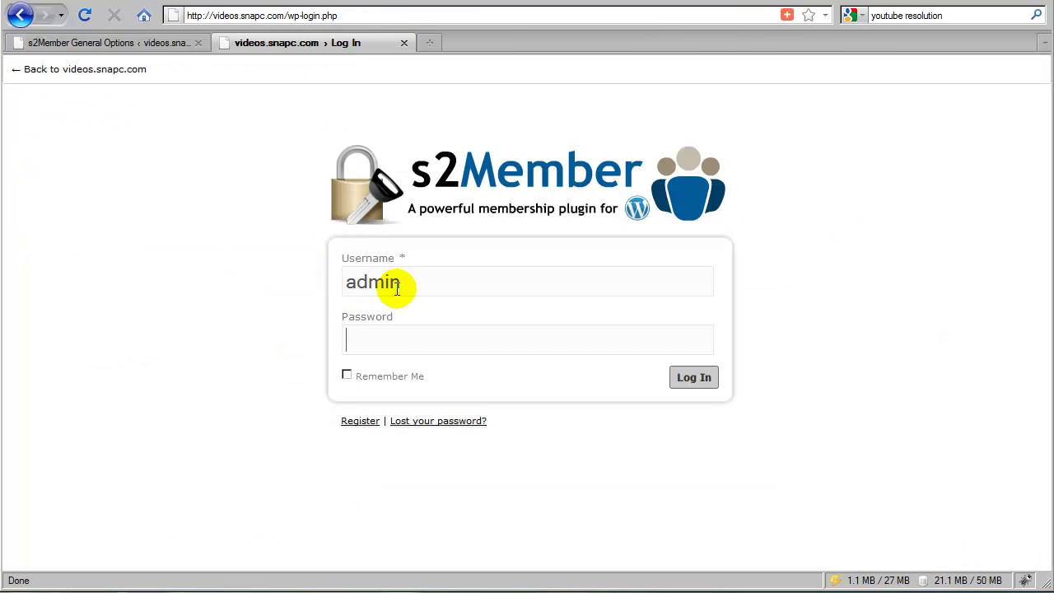
pyautogui.click(163, 51)
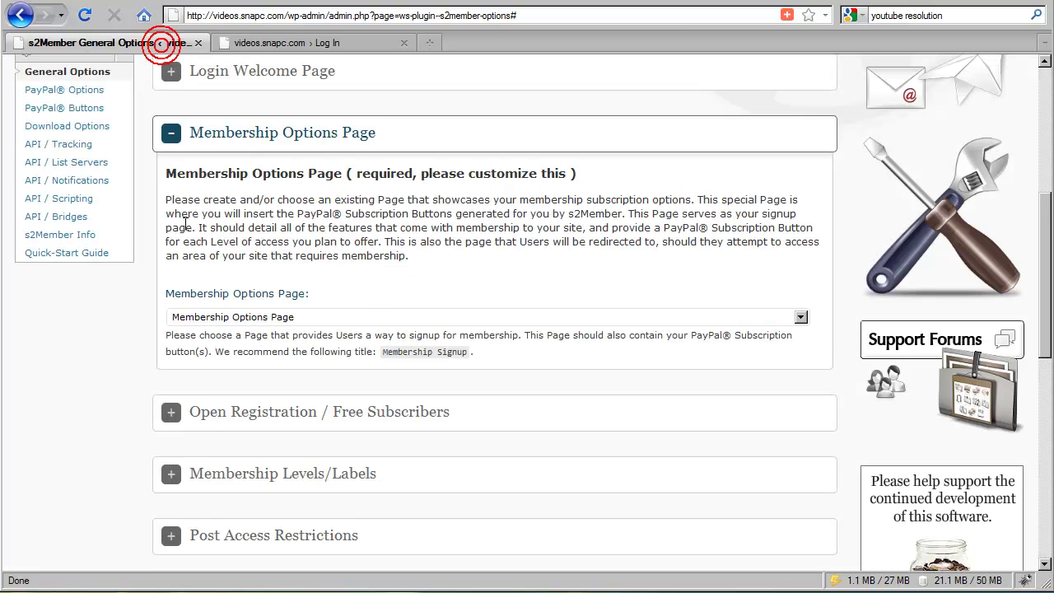
# Collapse Membership Options Page, expand Open Registration / Free Subscribers, and check the registration form reached from the login page
pyautogui.click(247, 133)
pyautogui.click(247, 198)
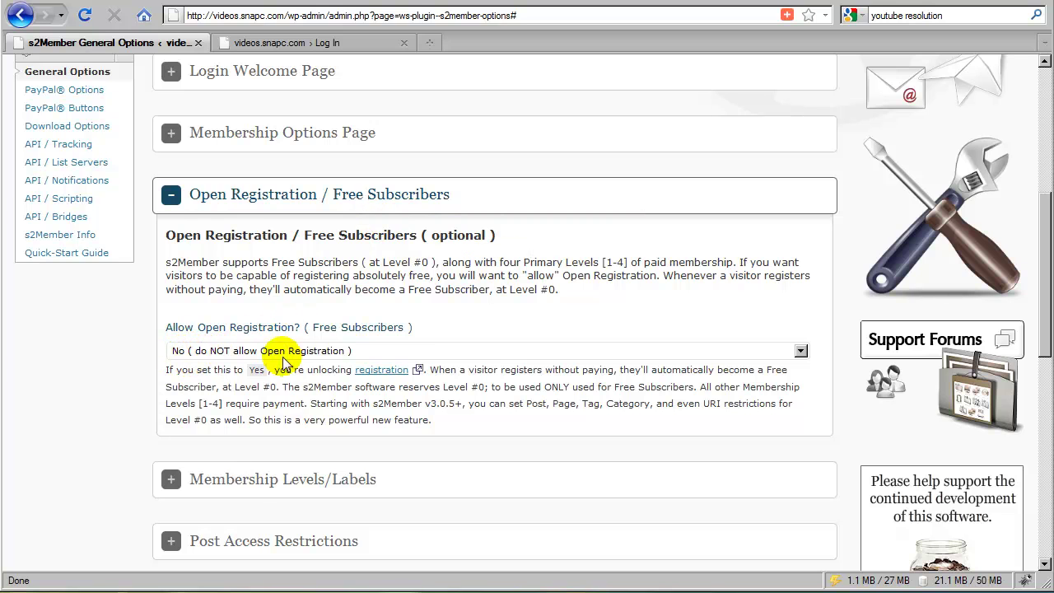
pyautogui.click(330, 43)
pyautogui.click(362, 423)
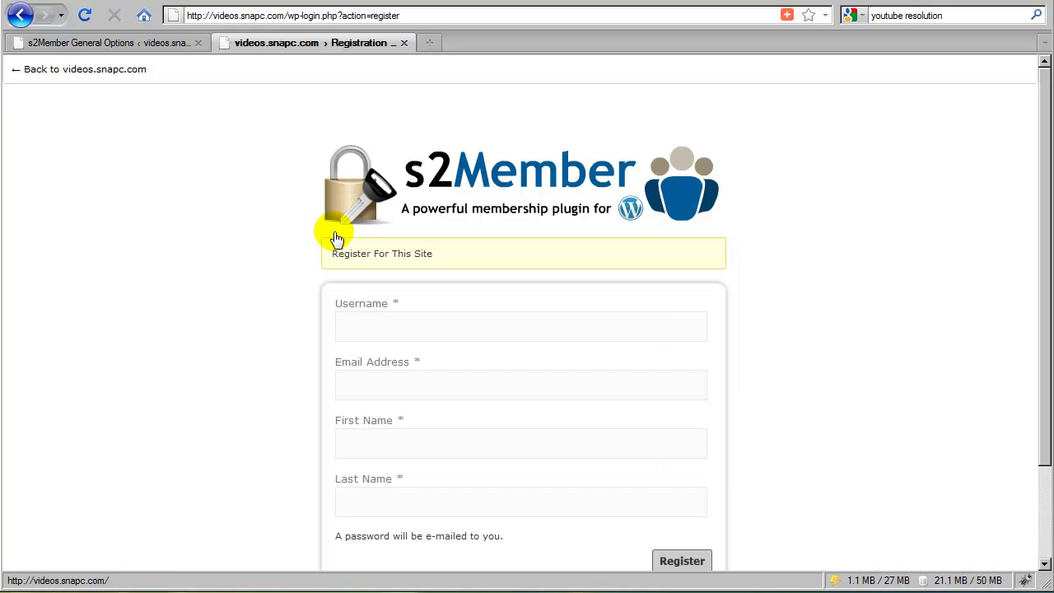
pyautogui.scroll(-2, 332, 236)
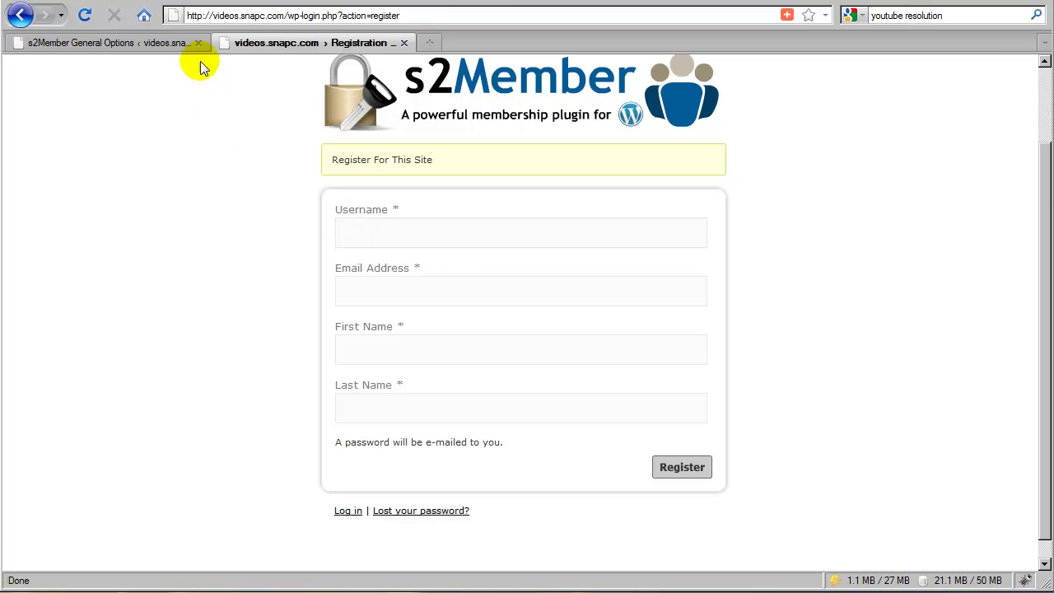
pyautogui.click(177, 45)
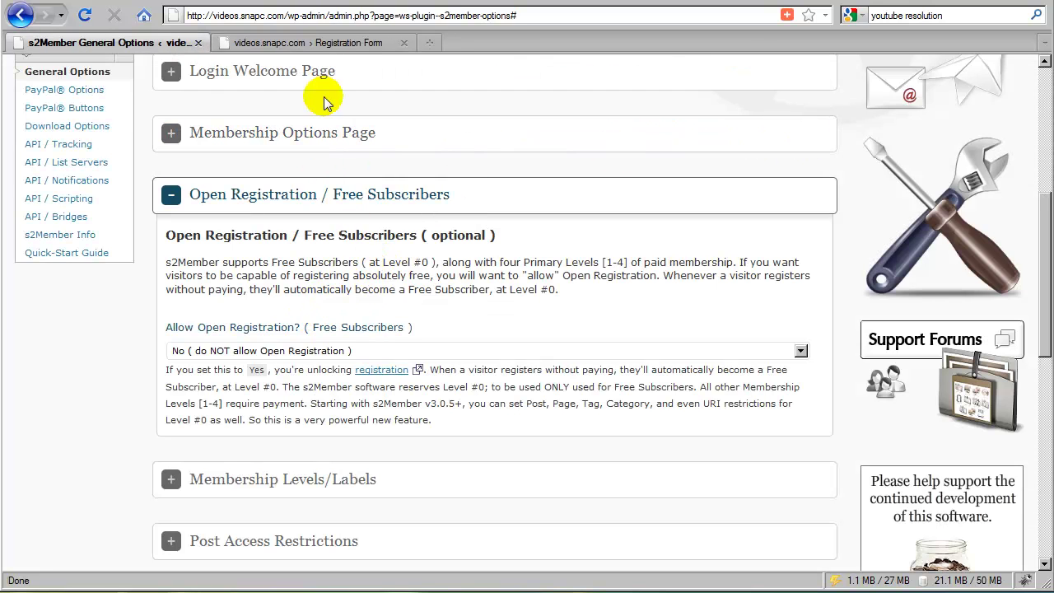
# Review the registration form again, open the login page from it, and return to the s2Member options
pyautogui.click(325, 42)
pyautogui.click(116, 43)
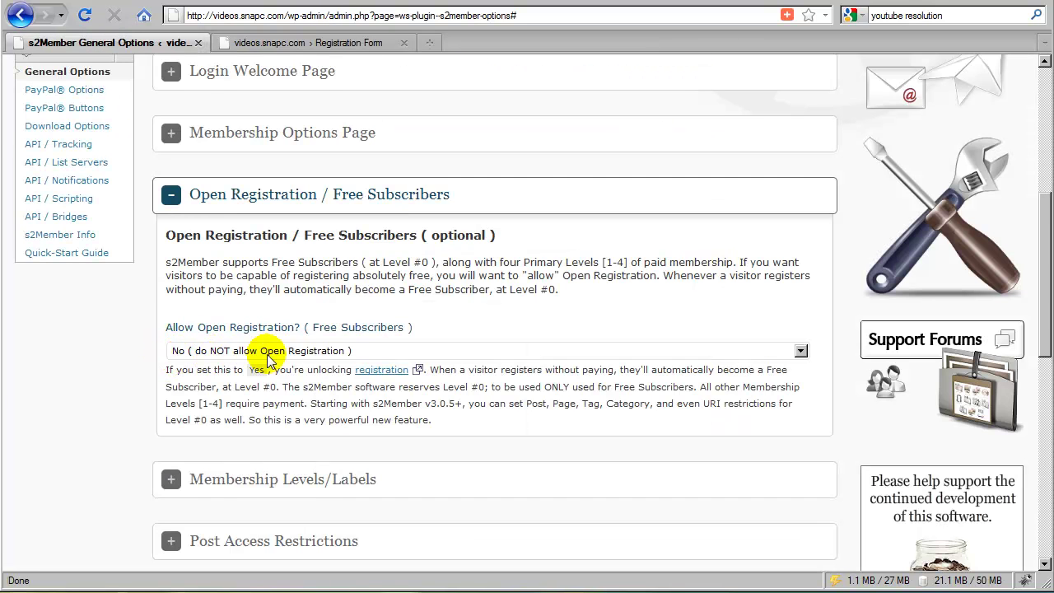
pyautogui.click(304, 43)
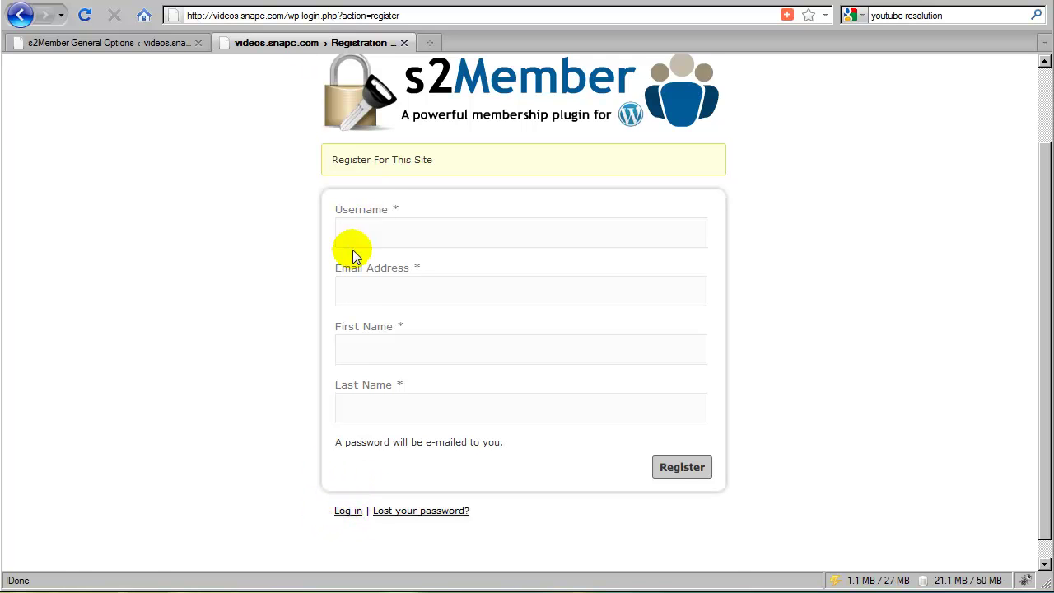
pyautogui.click(344, 511)
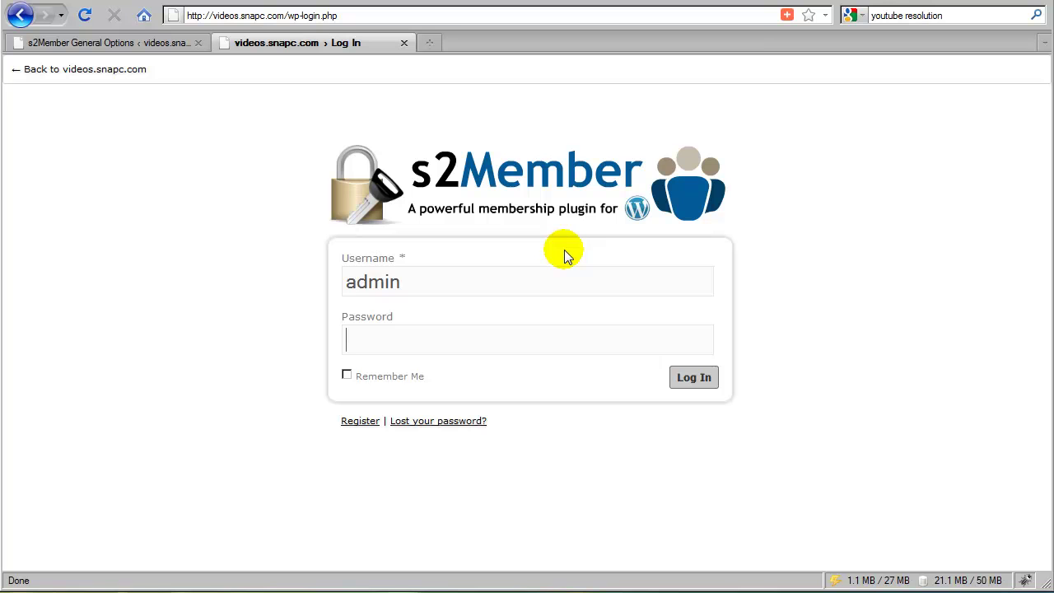
pyautogui.click(124, 42)
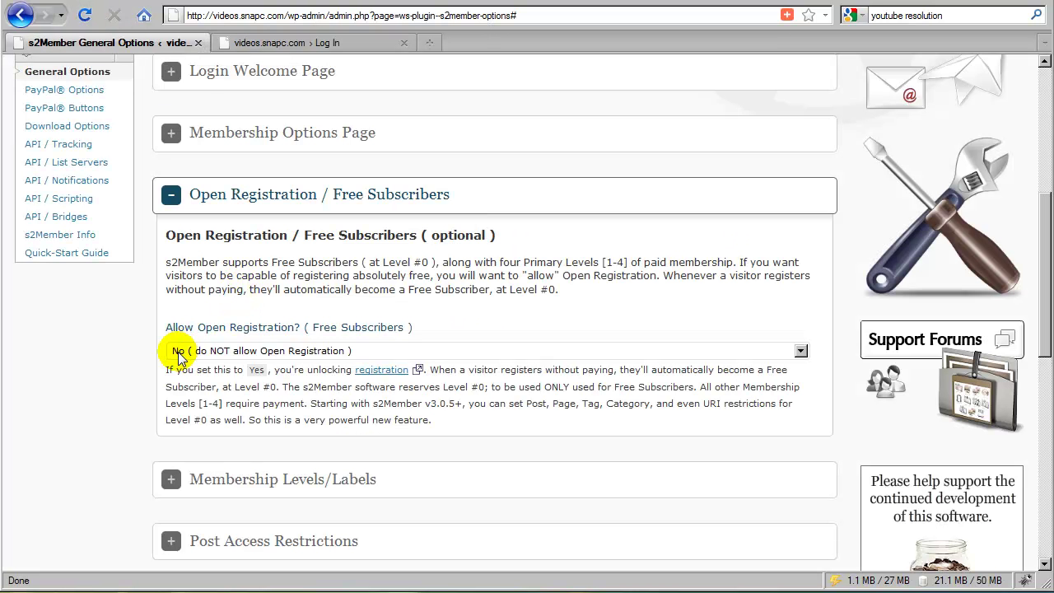
# Set Allow Open Registration to "Yes ( allow Open Registration; Free Subscribers at Level #0 )" and review the registration form before returning to the options
pyautogui.click(258, 356)
pyautogui.click(287, 379)
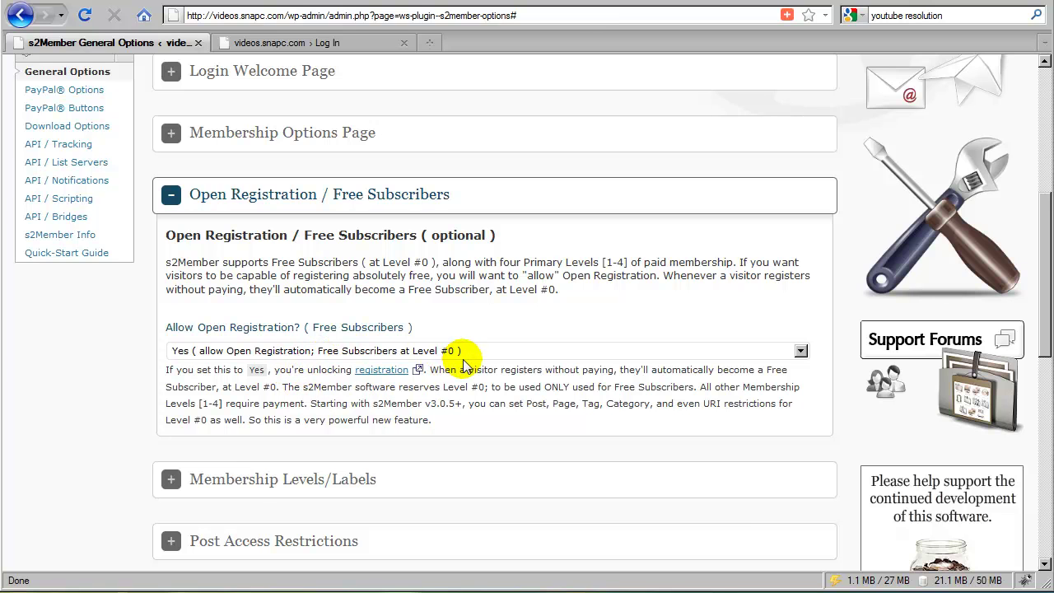
pyautogui.click(338, 48)
pyautogui.click(362, 422)
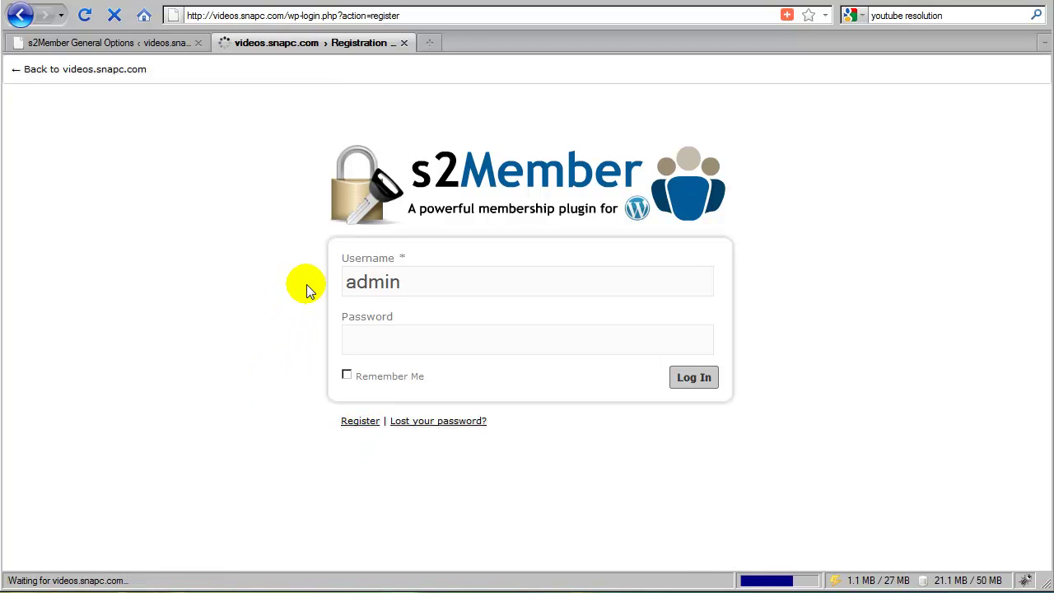
pyautogui.scroll(-2, 298, 268)
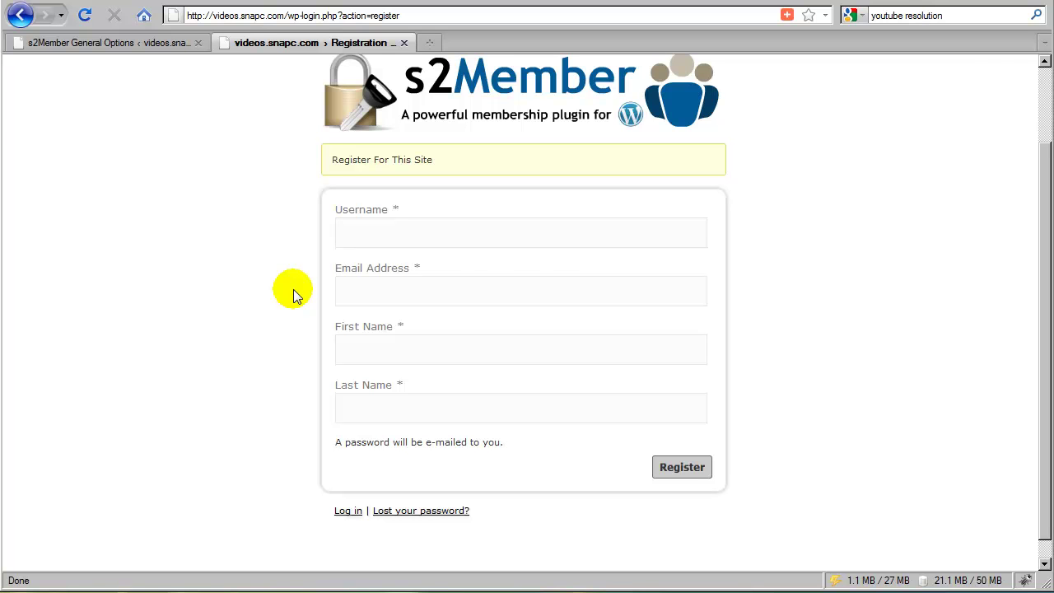
pyautogui.click(186, 47)
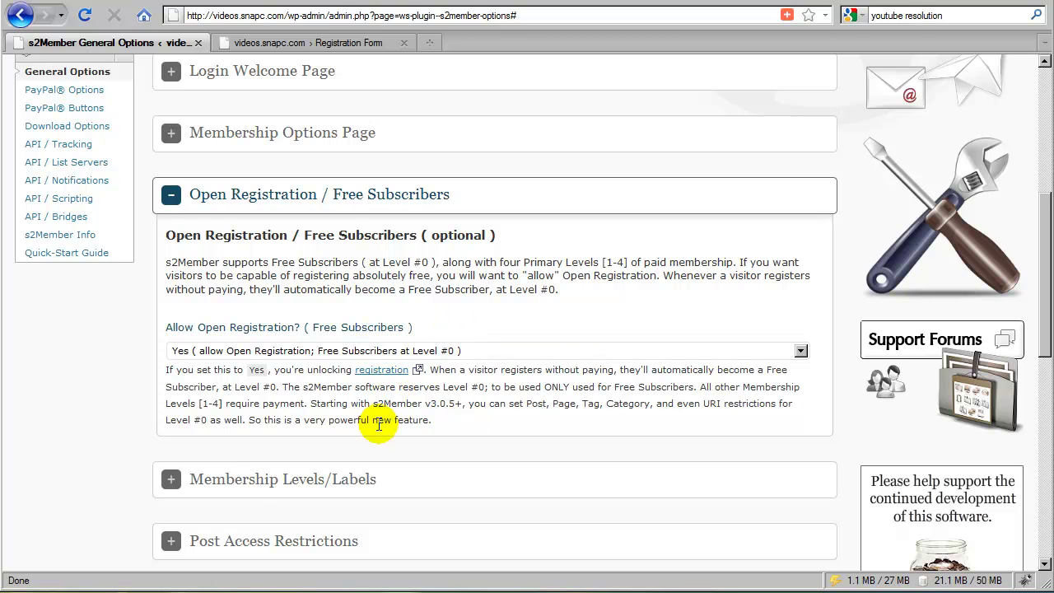
# Collapse Open Registration / Free Subscribers and expand Membership Levels/Labels to reach its level label fields
pyautogui.click(245, 200)
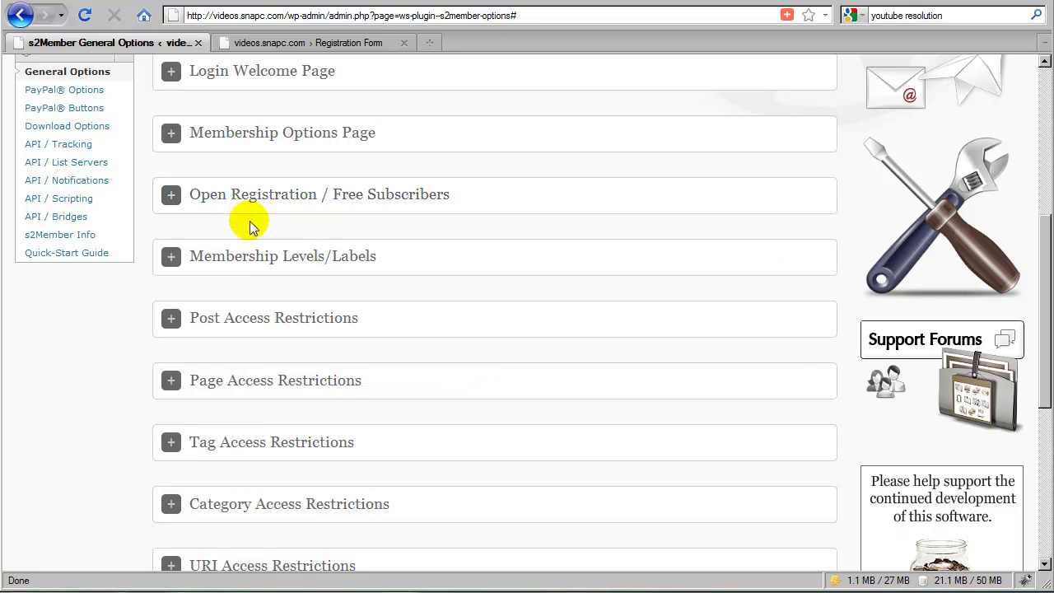
pyautogui.click(243, 258)
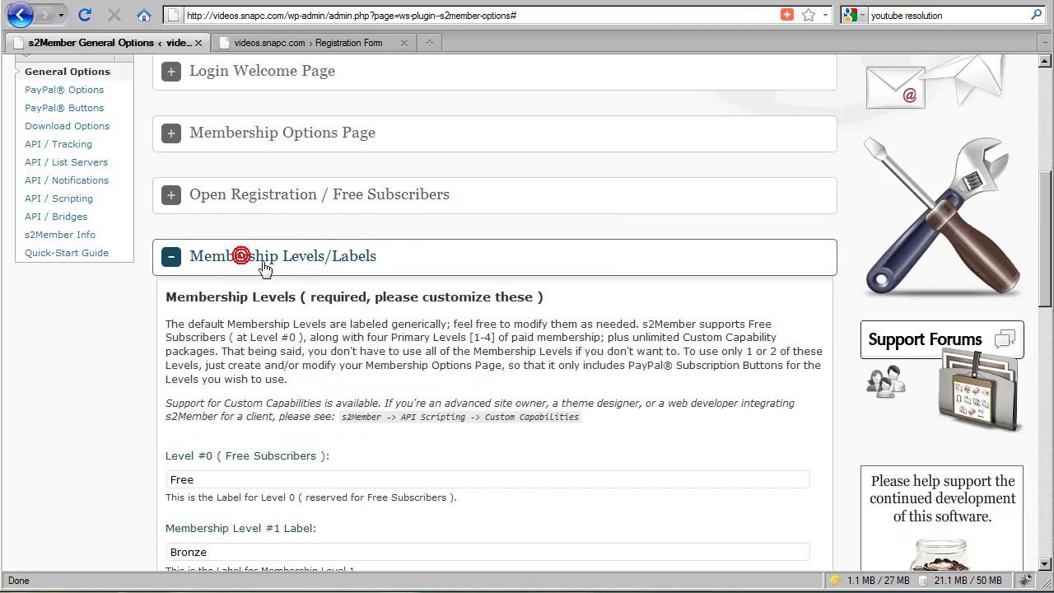
pyautogui.scroll(-2, 247, 263)
pyautogui.scroll(-1, 288, 287)
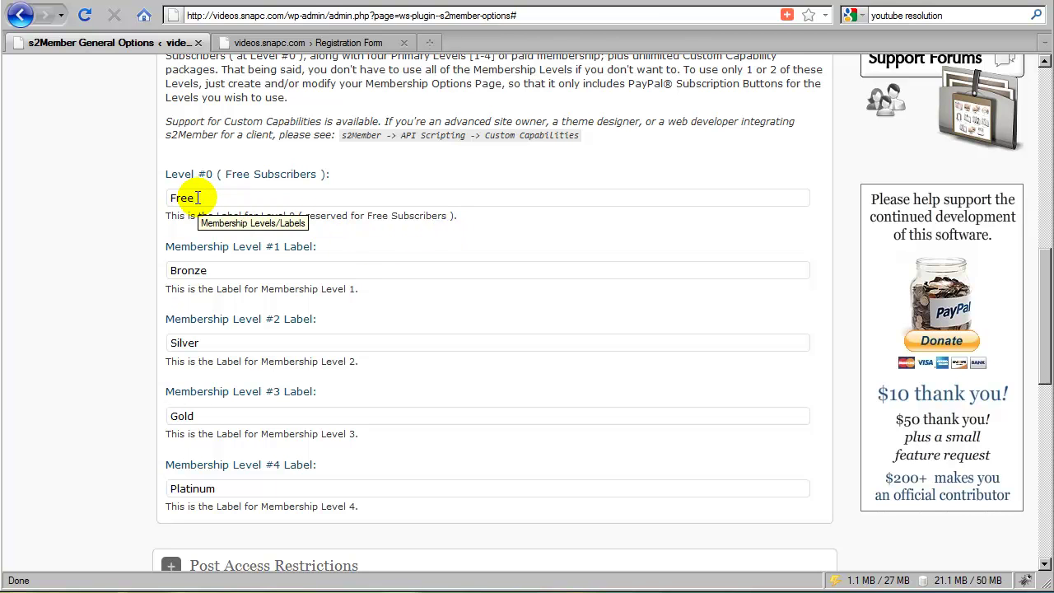
# Examine the registration form's fields, then return to the options and review the Membership Levels/Labels section
pyautogui.click(321, 46)
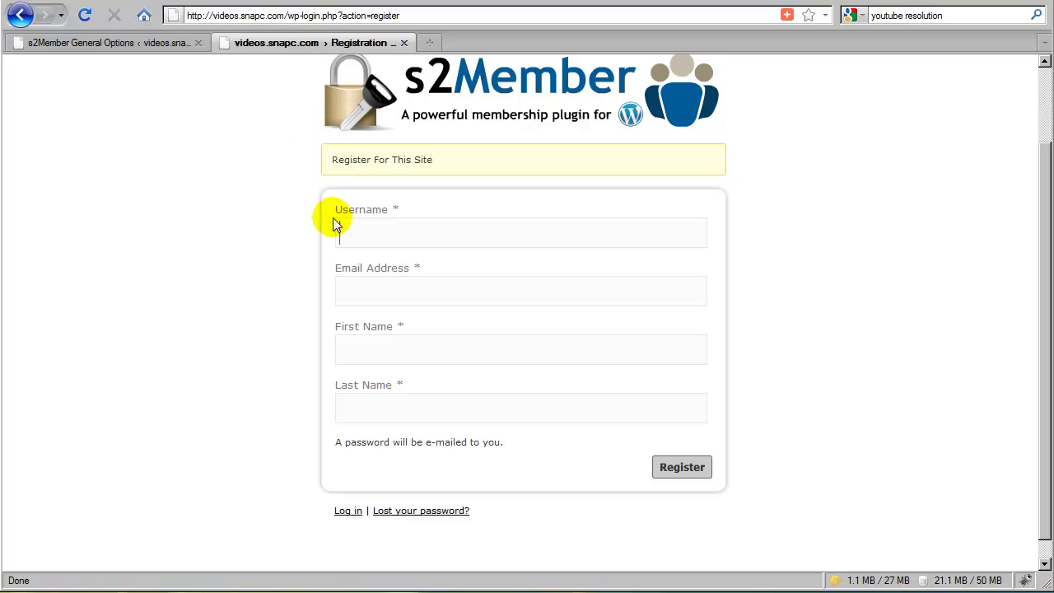
pyautogui.click(339, 239)
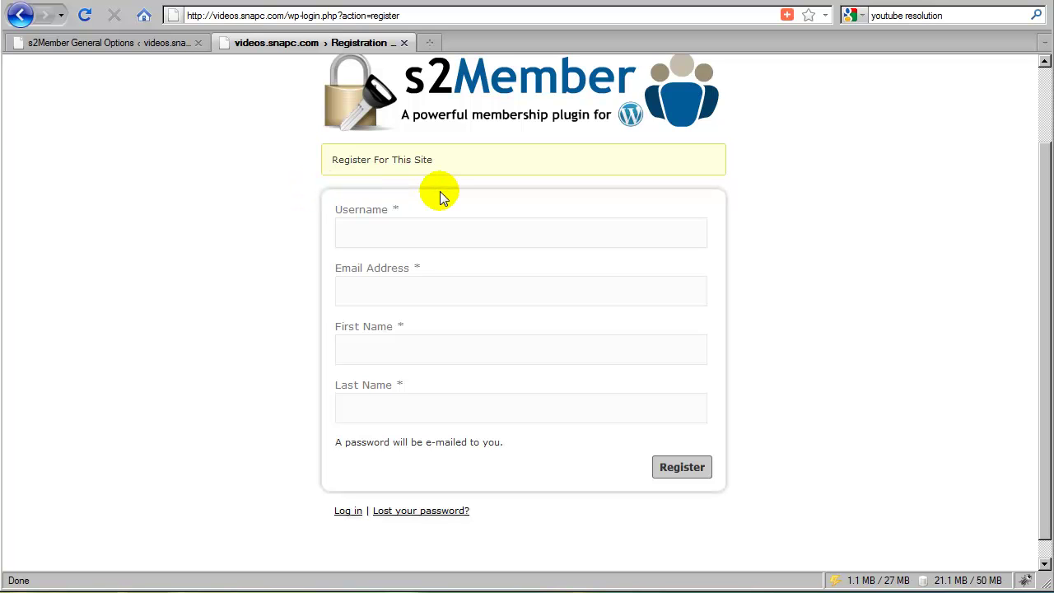
pyautogui.click(155, 45)
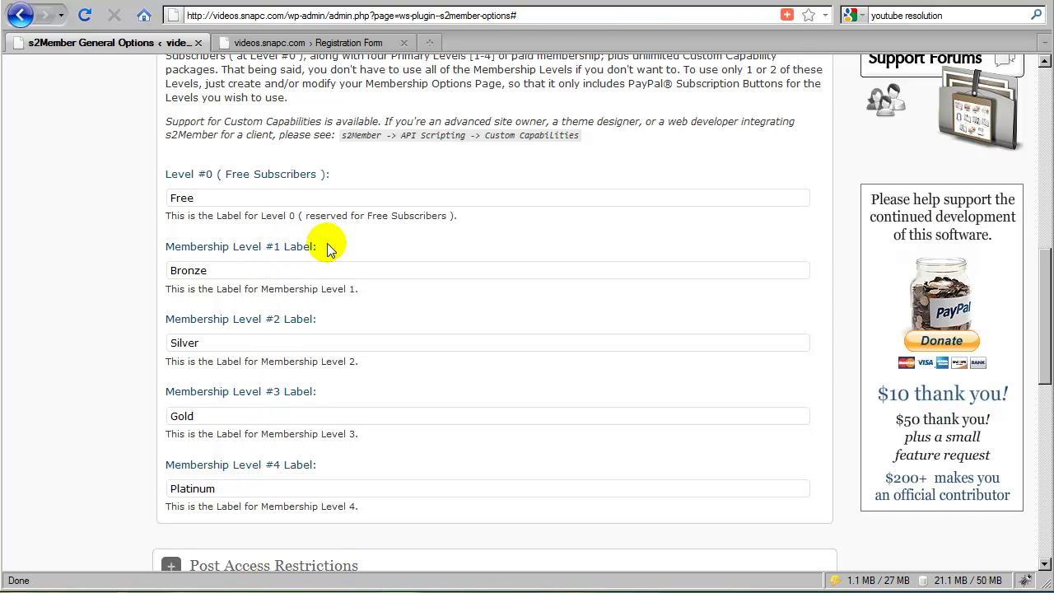
pyautogui.scroll(2, 247, 248)
pyautogui.scroll(4, 247, 249)
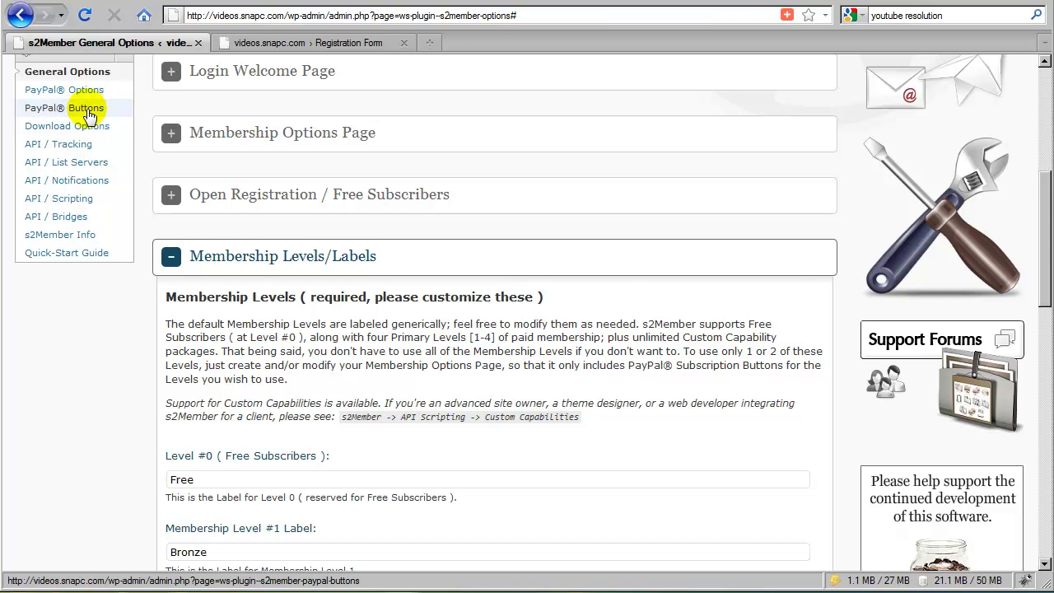
pyautogui.scroll(-2, 208, 268)
pyautogui.scroll(-4, 207, 269)
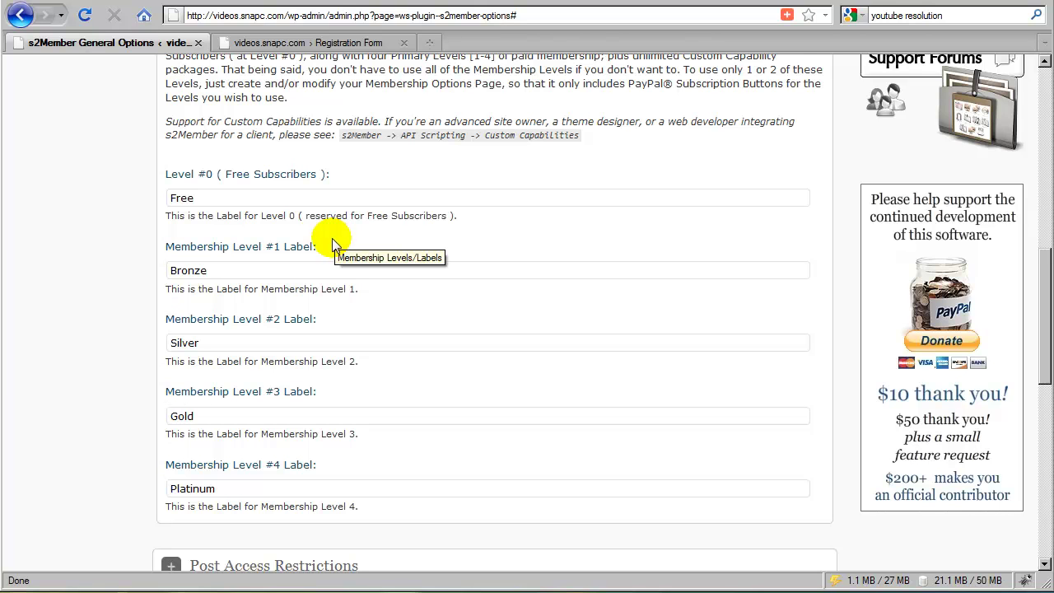
# Change the Level #0 ( Free Subscribers ) label to "Member"
pyautogui.doubleClick(221, 197)
pyautogui.write('Member')
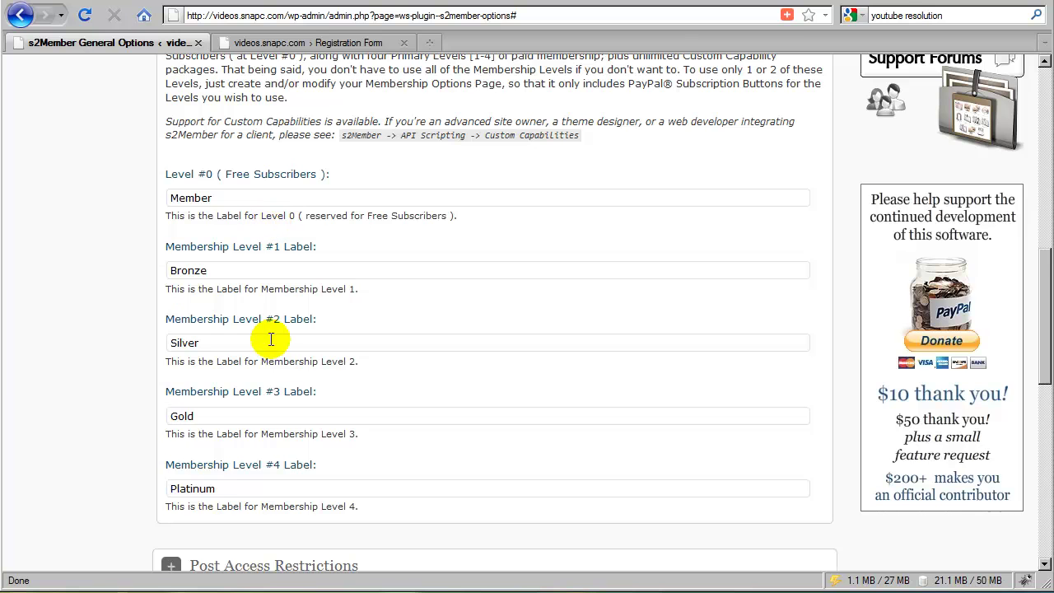
pyautogui.scroll(-4, 272, 338)
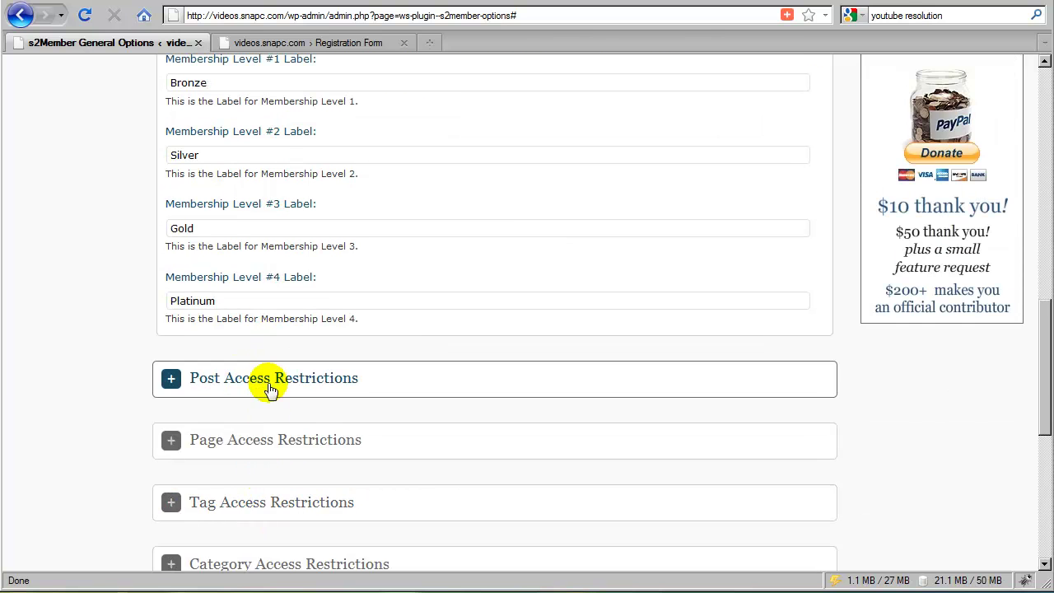
pyautogui.scroll(4, 272, 387)
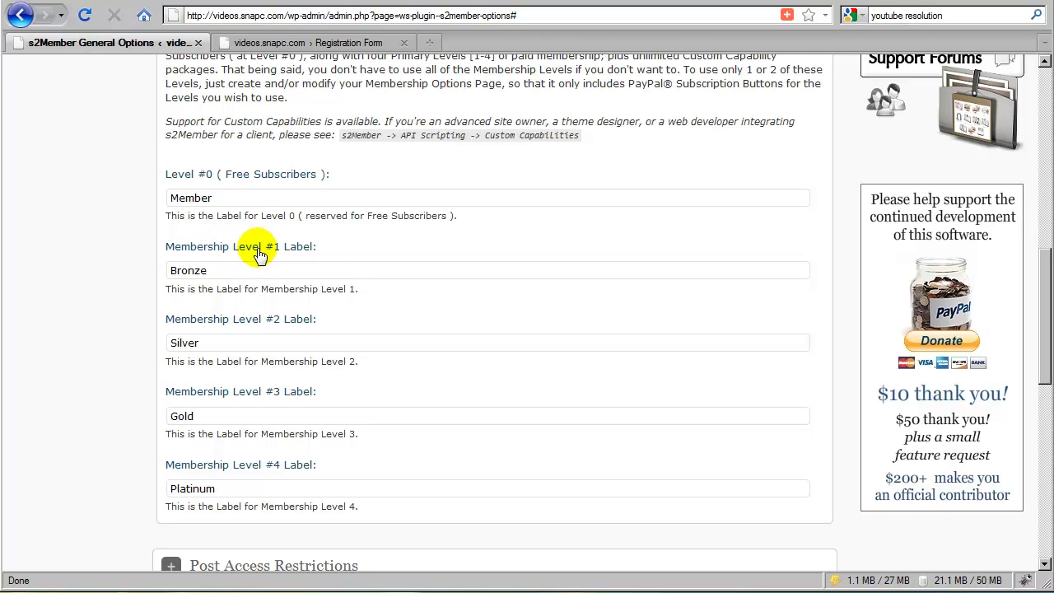
# Change the Membership Level #1 label to "Premium Membership"
pyautogui.doubleClick(230, 271)
pyautogui.press('BackSpace')
pyautogui.write('Premium Membe')
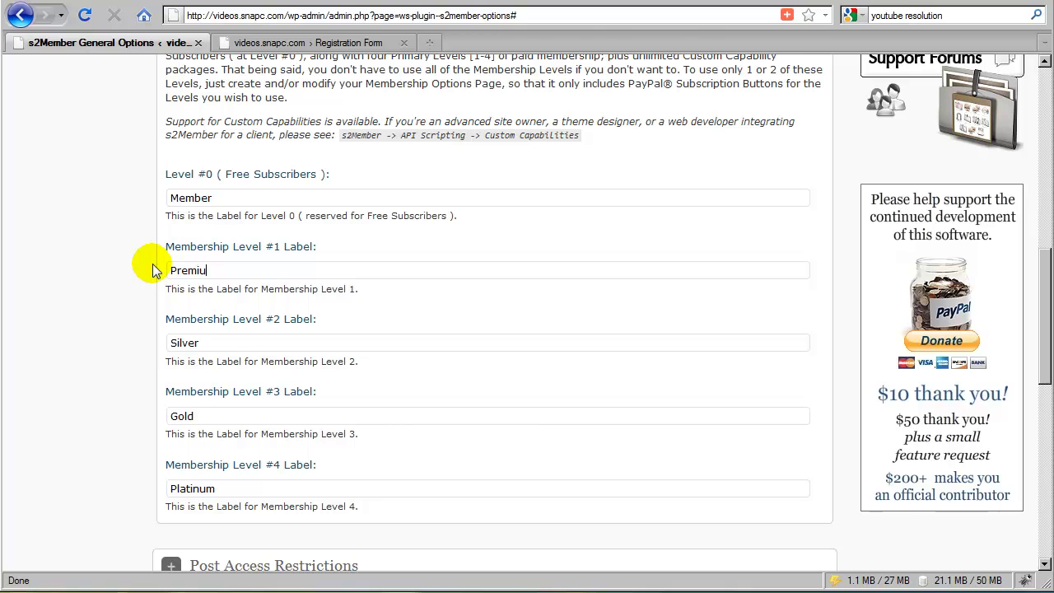
pyautogui.press('BackSpace')
pyautogui.press('BackSpace')
pyautogui.write('rsh')
pyautogui.press('BackSpace')
pyautogui.press('BackSpace')
pyautogui.press('BackSpace')
pyautogui.write('bership')
pyautogui.click(317, 297)
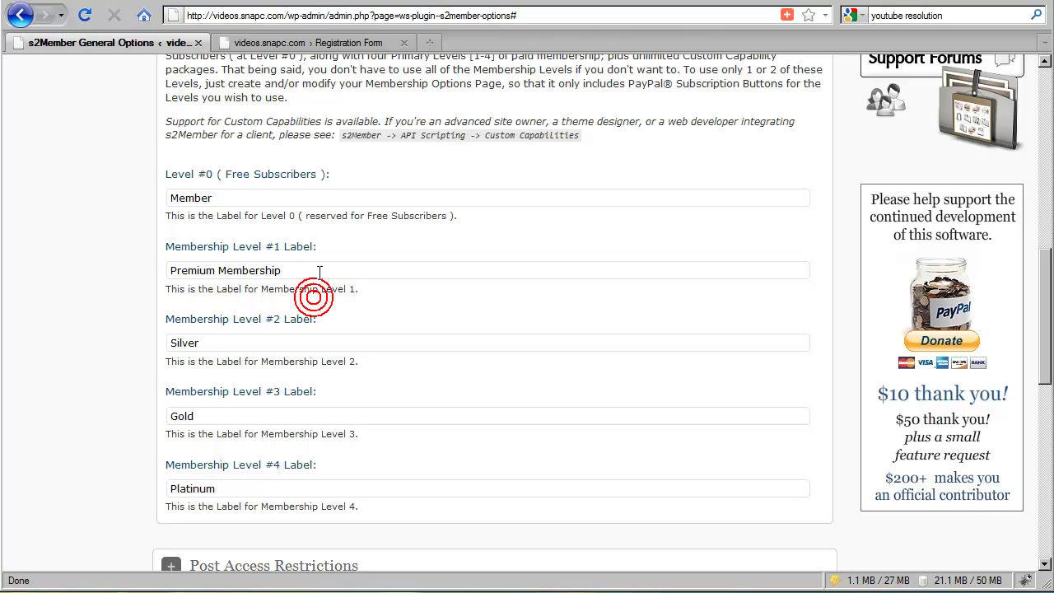
# Replace the labels of Membership Levels #2, #3 and #4 with a single dash "-" each
pyautogui.doubleClick(206, 344)
pyautogui.write('-')
pyautogui.doubleClick(189, 417)
pyautogui.write('-')
pyautogui.doubleClick(220, 489)
pyautogui.write('-')
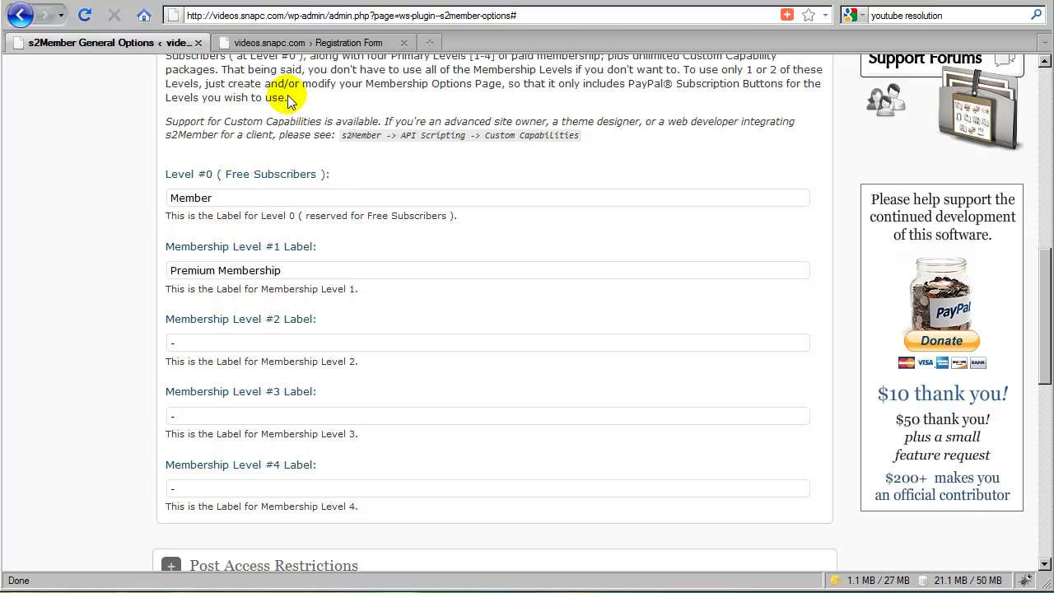
# Compare the registration form with the edited membership level labels and return to the s2Member options
pyautogui.click(301, 44)
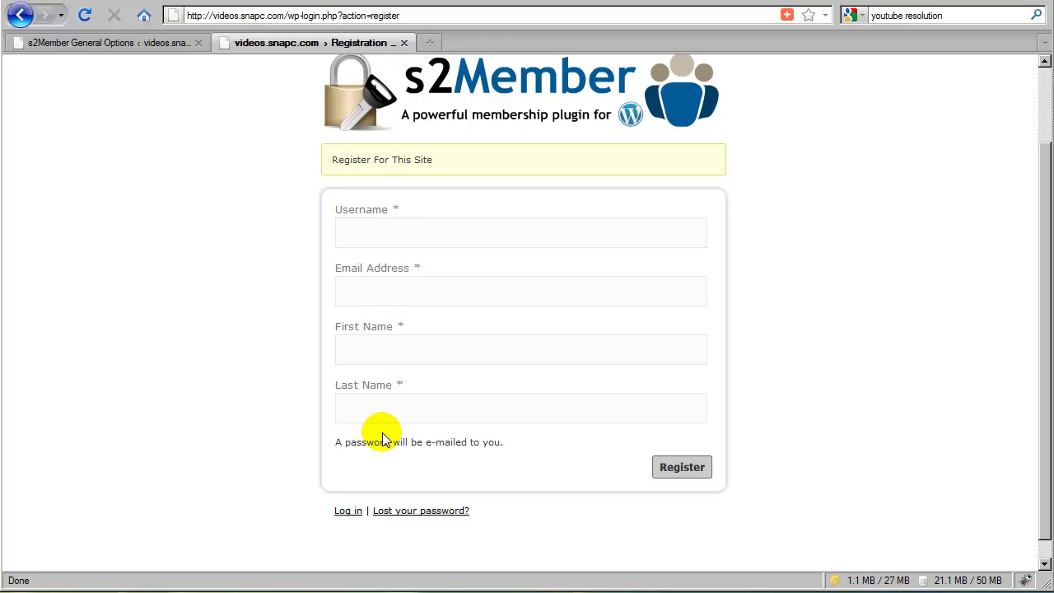
pyautogui.click(172, 45)
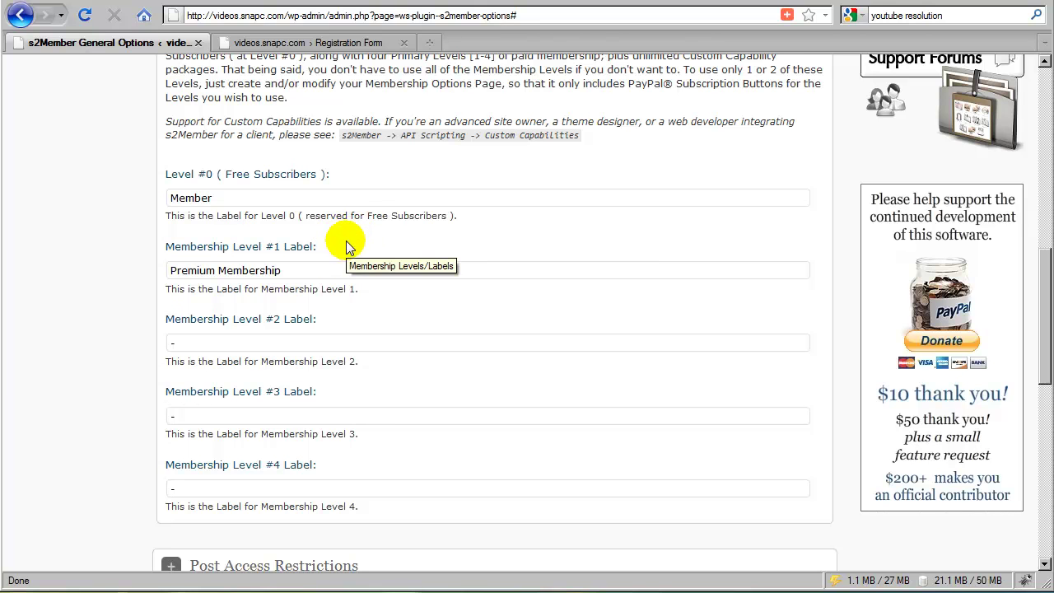
pyautogui.click(356, 42)
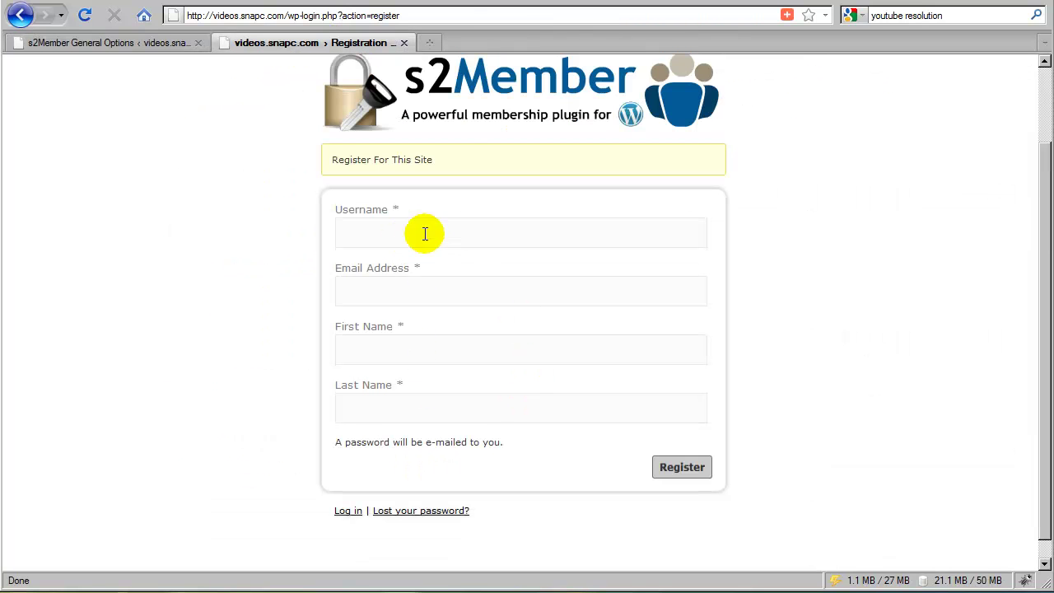
pyautogui.click(163, 43)
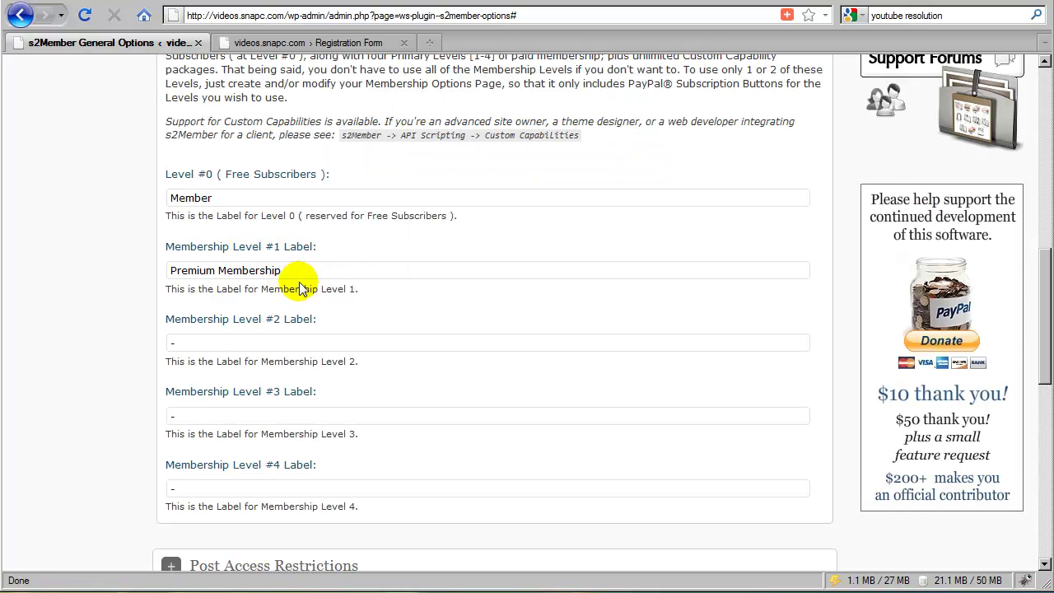
# Collapse the Membership Levels/Labels section and go on to Post Access Restrictions
pyautogui.scroll(4, 294, 278)
pyautogui.click(299, 167)
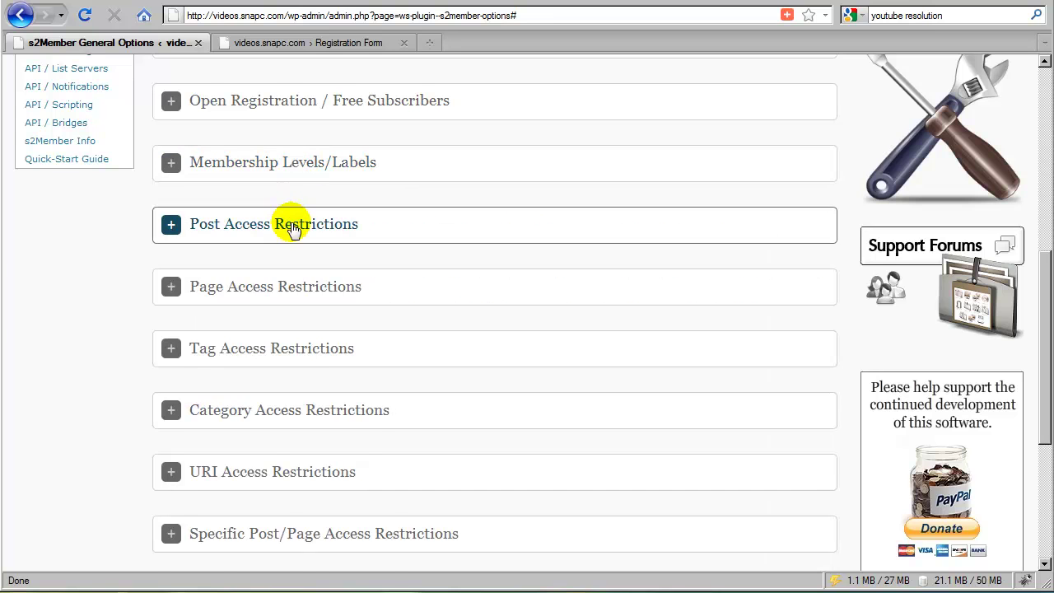
pyautogui.scroll(-2, 284, 247)
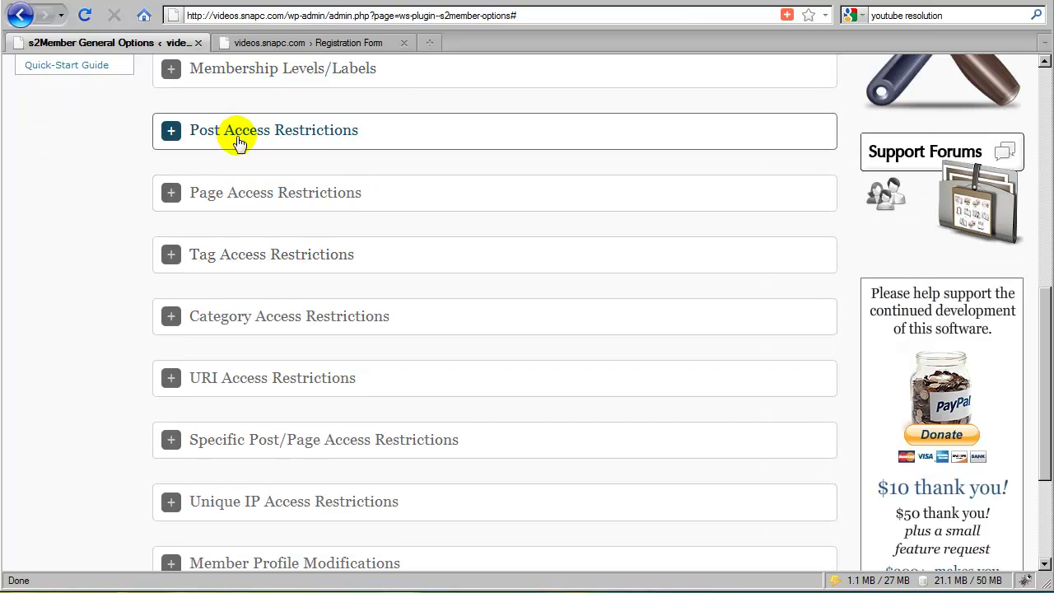